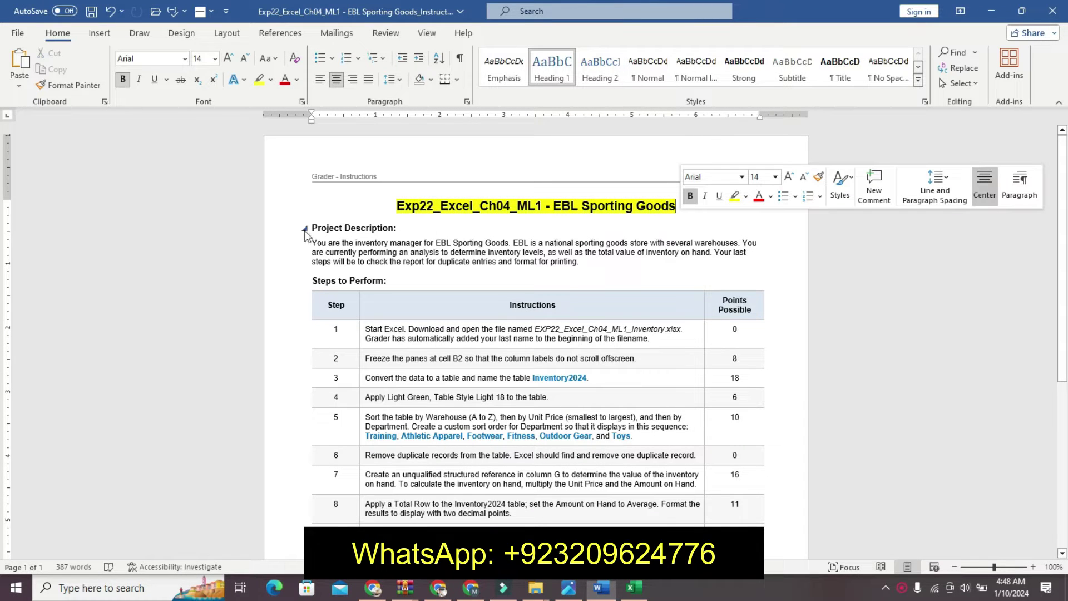
# Enlarge the Project Description heading and paragraph, make them bold and italic, and highlight them cyan
pyautogui.moveTo(312, 228)
pyautogui.mouseDown()
pyautogui.moveTo(568, 248)
pyautogui.moveTo(581, 262)
pyautogui.mouseUp()
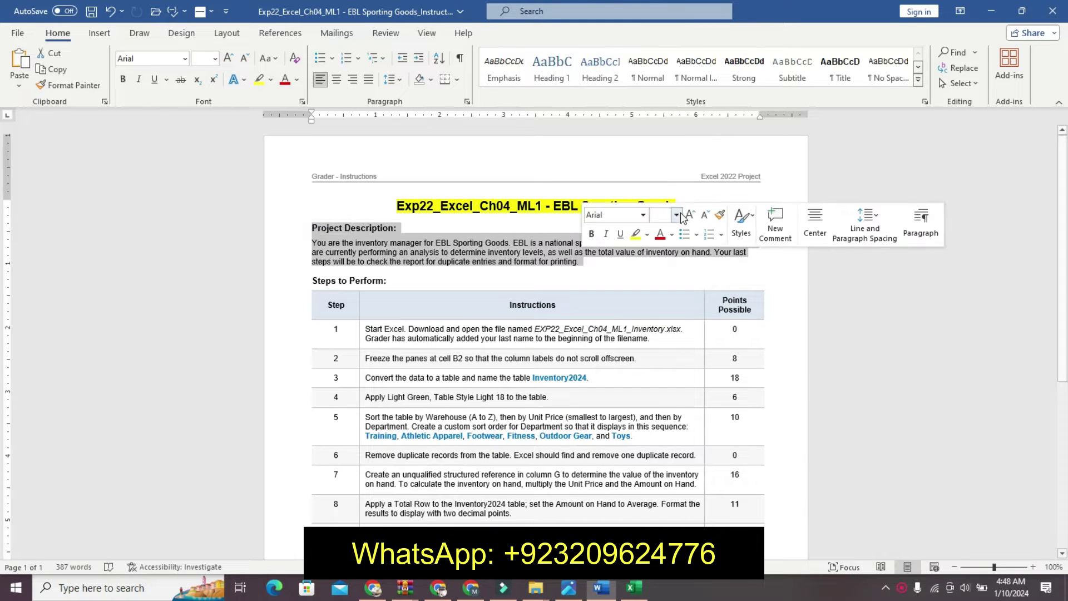
pyautogui.click(689, 214)
pyautogui.click(605, 234)
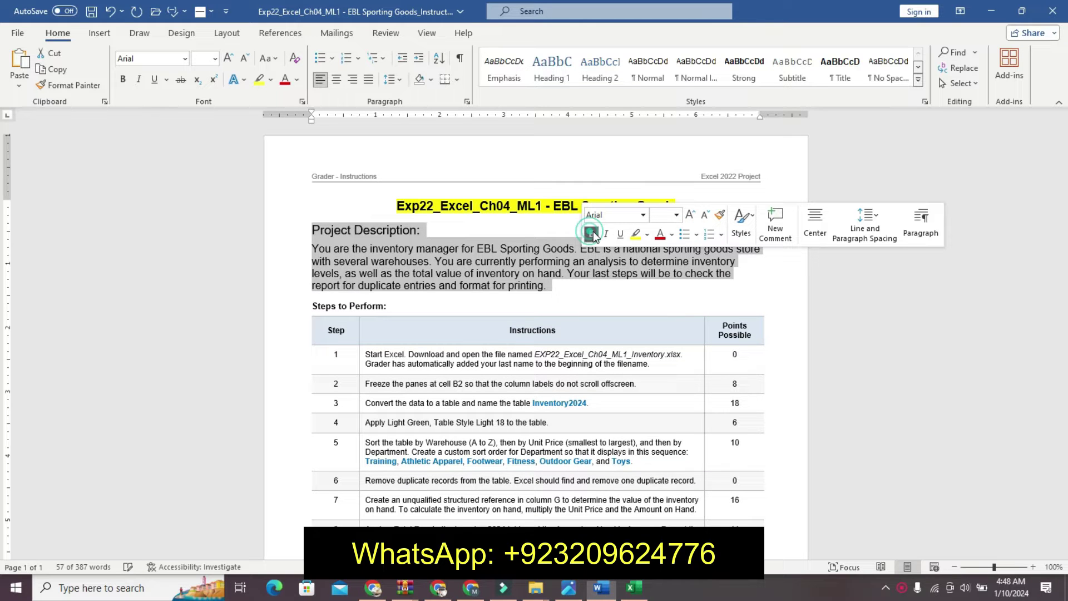
pyautogui.click(592, 234)
pyautogui.click(593, 235)
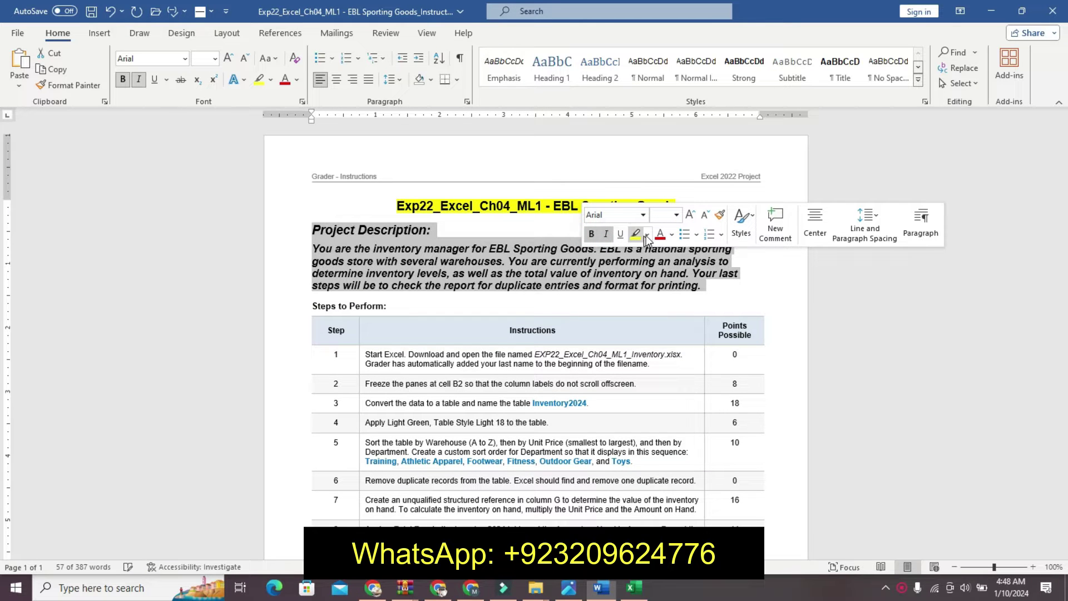
pyautogui.click(647, 235)
pyautogui.click(686, 249)
pyautogui.click(445, 272)
pyautogui.moveTo(323, 249)
pyautogui.mouseDown()
pyautogui.moveTo(630, 290)
pyautogui.moveTo(704, 287)
pyautogui.mouseUp()
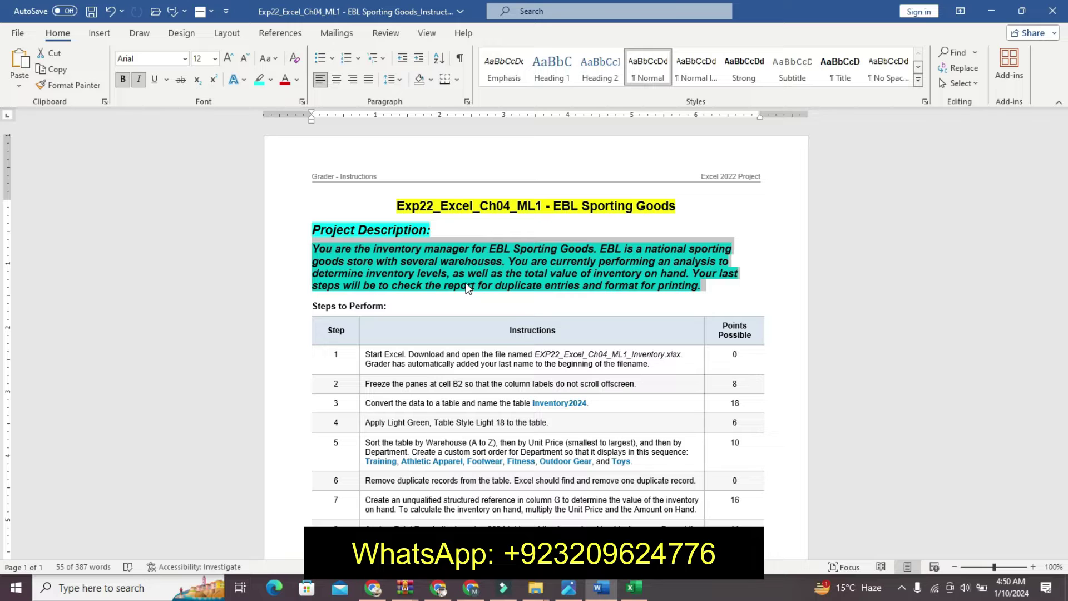
pyautogui.click(631, 594)
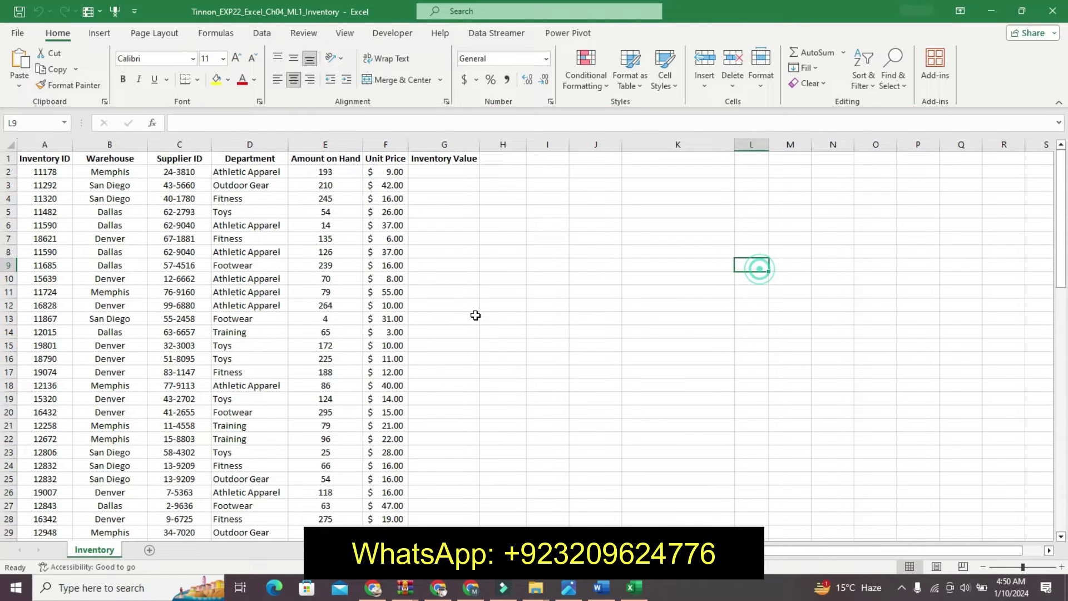
pyautogui.click(429, 331)
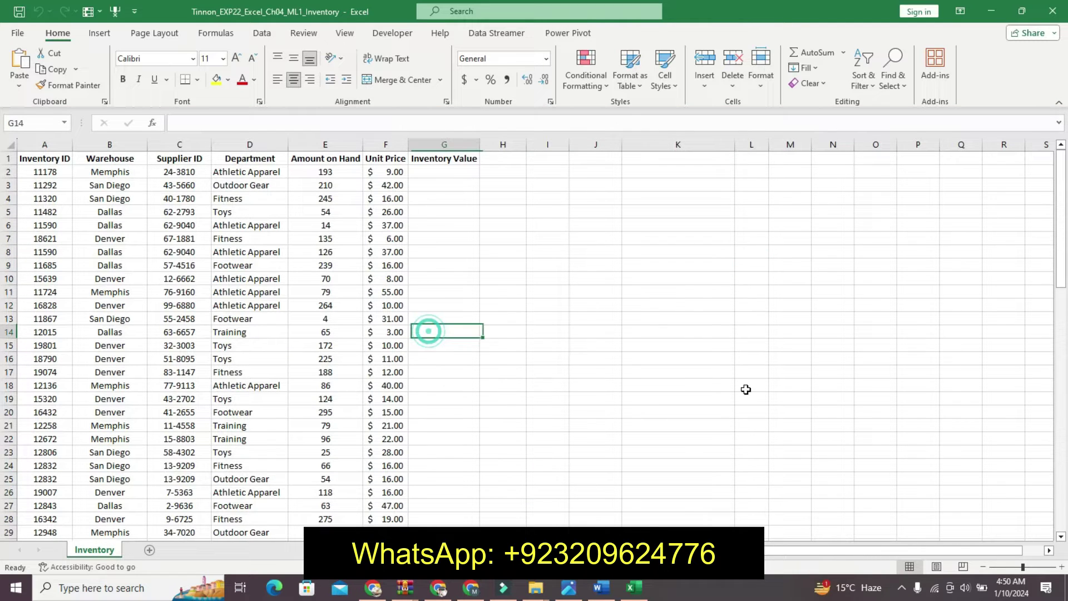
pyautogui.moveTo(746, 389); pyautogui.dragTo(444, 372)
pyautogui.click(259, 410)
pyautogui.moveTo(299, 358)
pyautogui.mouseDown()
pyautogui.moveTo(229, 349)
pyautogui.moveTo(918, 252)
pyautogui.mouseUp()
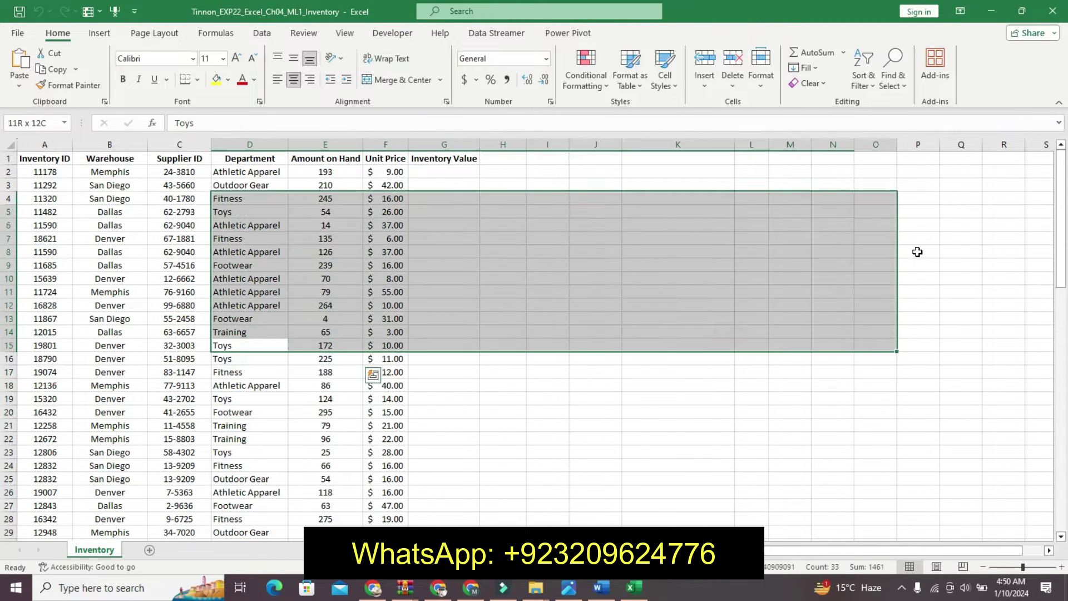
pyautogui.moveTo(917, 252); pyautogui.dragTo(545, 354)
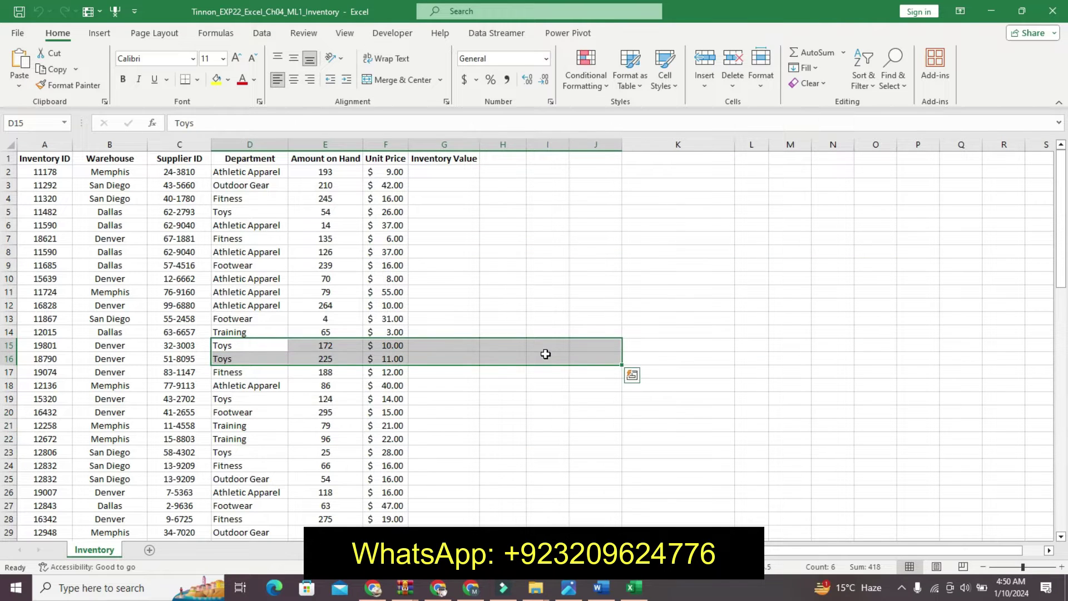
pyautogui.click(545, 353)
# Undo the title and description formatting and highlight the step 1 instruction in cyan
pyautogui.click(601, 587)
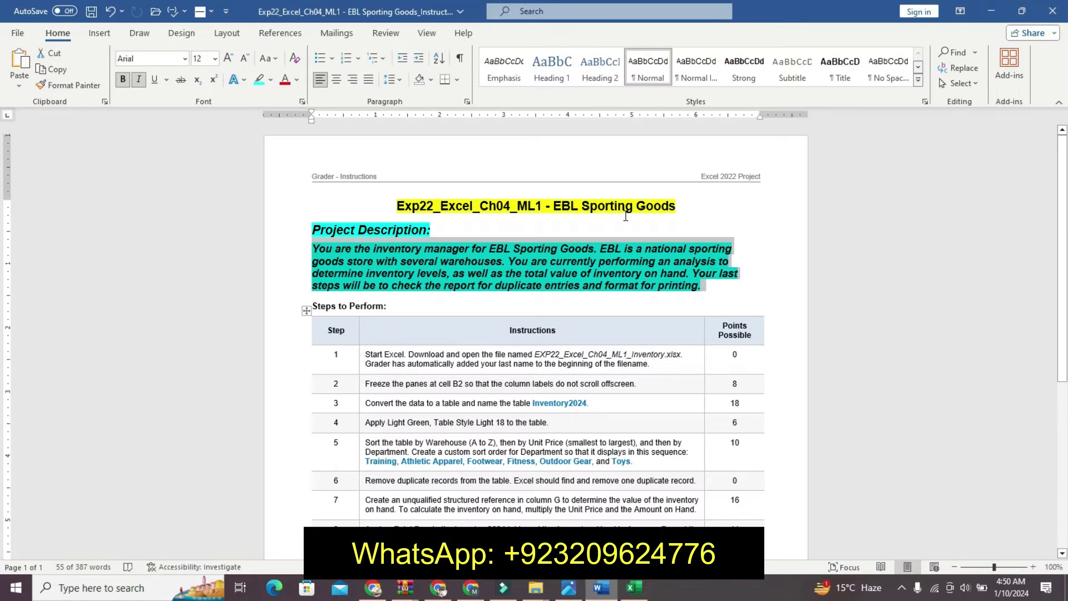
pyautogui.hotkey('ctrl', 'z')
pyautogui.hotkey('ctrl', 'z')
pyautogui.hotkey('ctrl', 'z')
pyautogui.hotkey('ctrl', 'z')
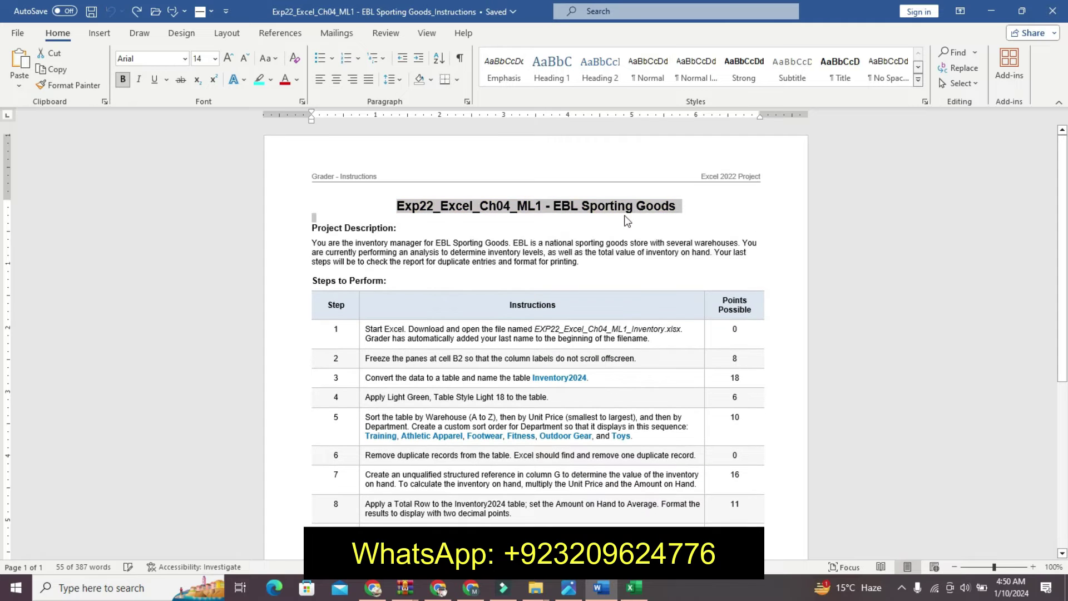
pyautogui.click(358, 339)
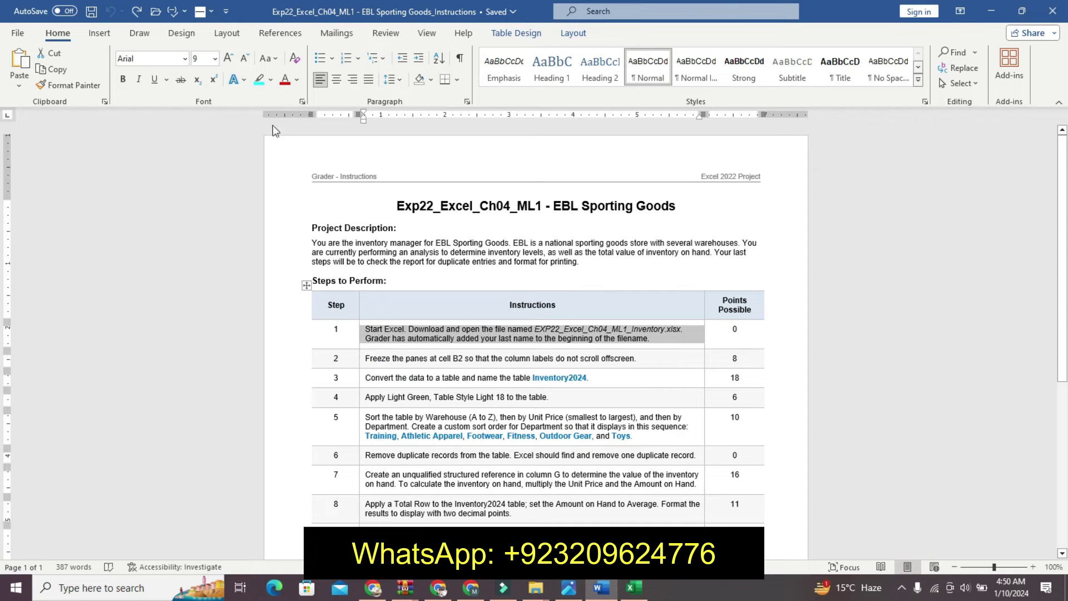
pyautogui.click(258, 79)
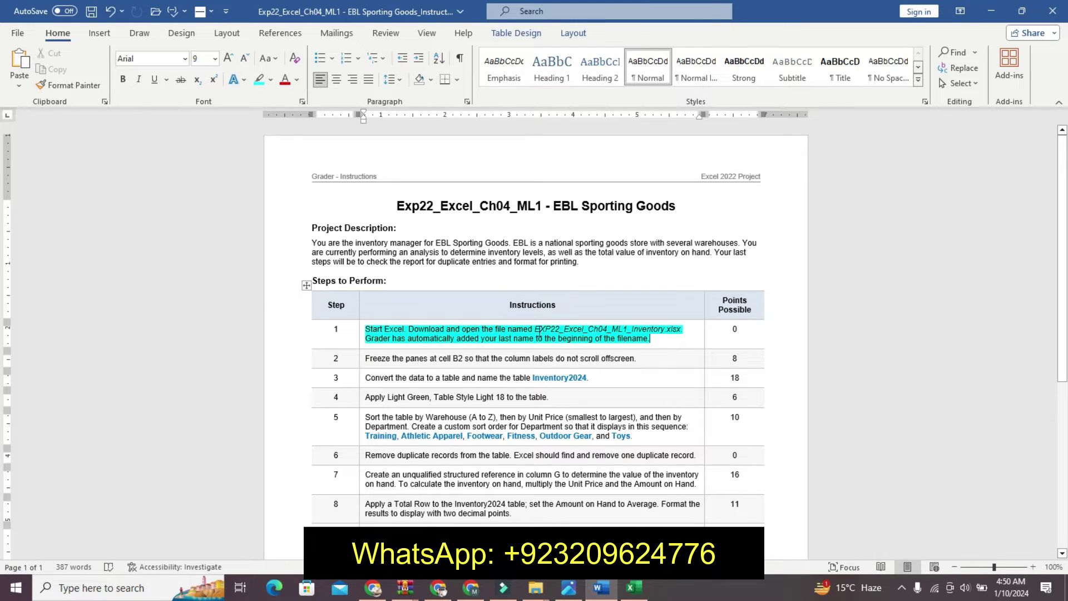
# Make the file name EXP22_Excel_Ch04_ML1_Inventory.xlsx 16 pt, bold and yellow-highlighted
pyautogui.moveTo(540, 331)
pyautogui.mouseDown()
pyautogui.moveTo(675, 332)
pyautogui.moveTo(611, 327)
pyautogui.mouseUp()
pyautogui.moveTo(612, 328); pyautogui.dragTo(691, 330)
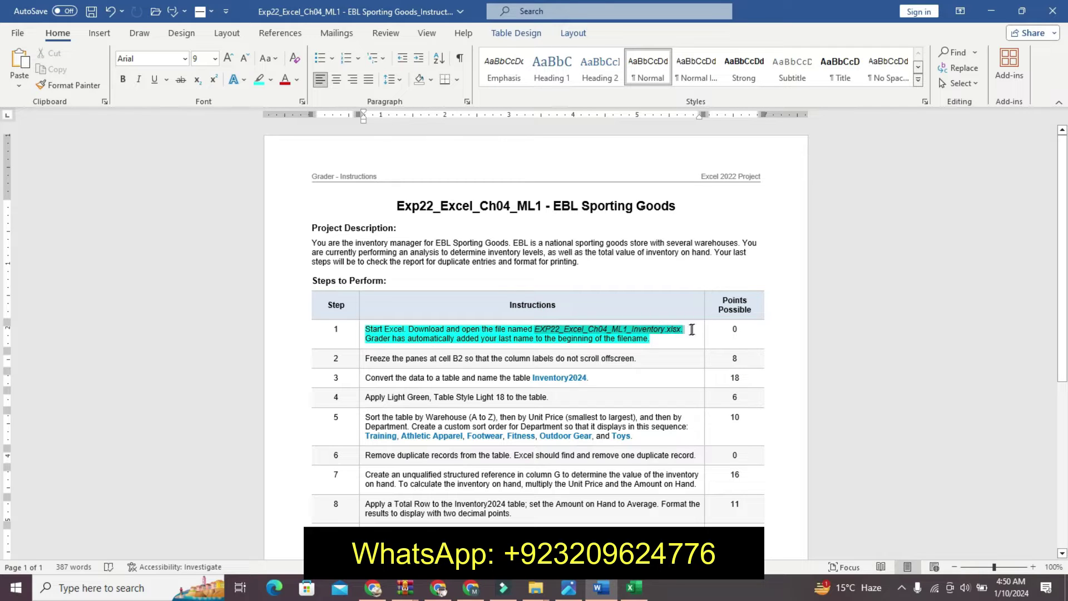
pyautogui.click(765, 349)
pyautogui.click(764, 350)
pyautogui.click(765, 349)
pyautogui.click(764, 350)
pyautogui.click(764, 350)
pyautogui.click(686, 370)
pyautogui.click(741, 376)
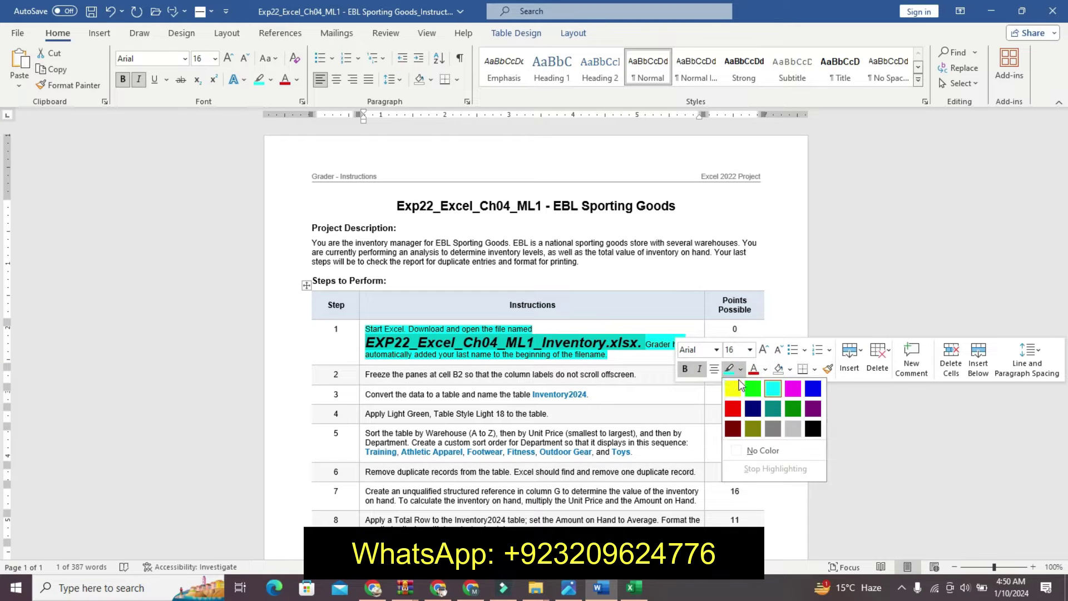
pyautogui.click(733, 394)
pyautogui.click(379, 340)
pyautogui.moveTo(372, 343); pyautogui.dragTo(645, 339)
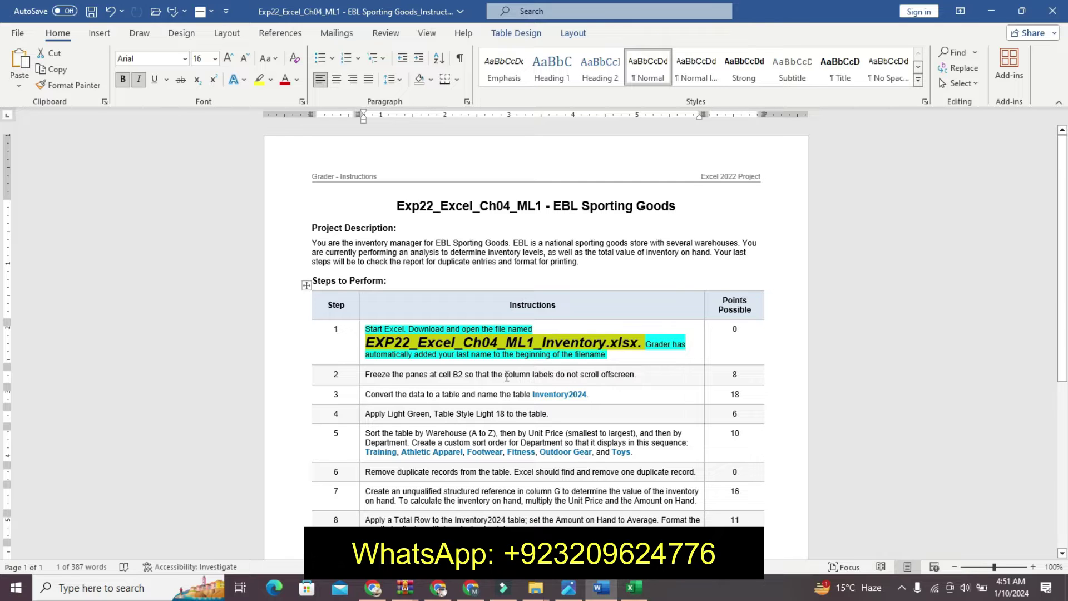
pyautogui.click(637, 594)
pyautogui.click(592, 517)
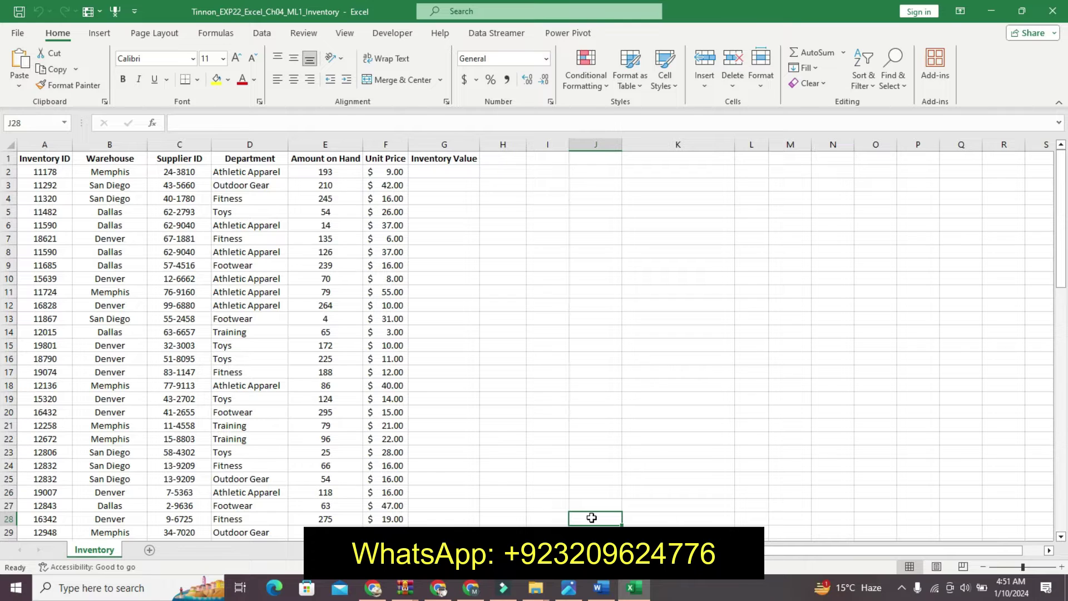
# Undo the step 1 highlight and file name formatting in the Word document
pyautogui.click(601, 588)
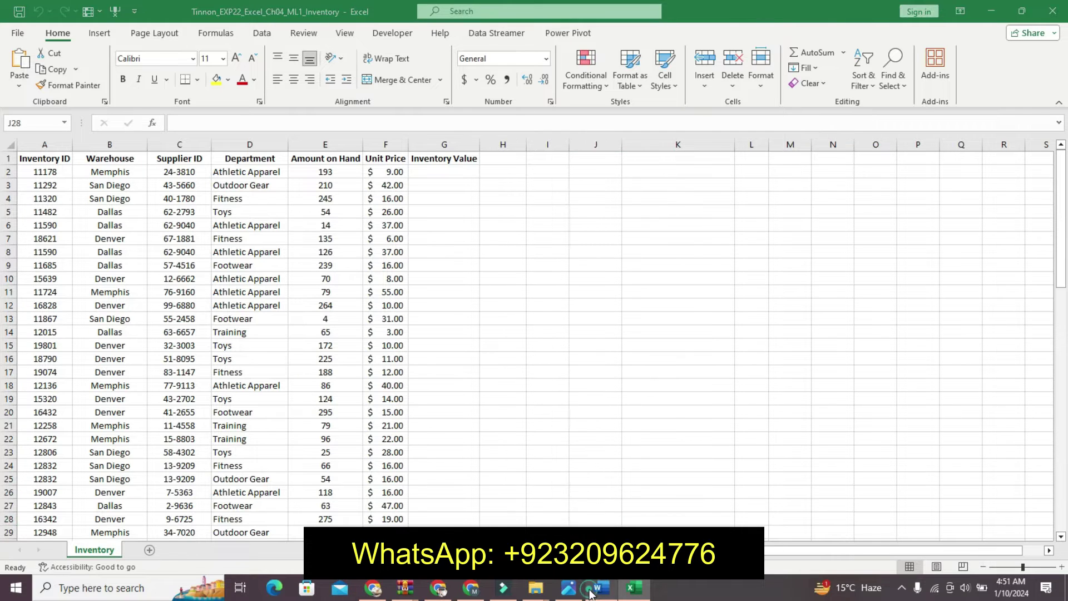
pyautogui.hotkey('ctrl', 'z')
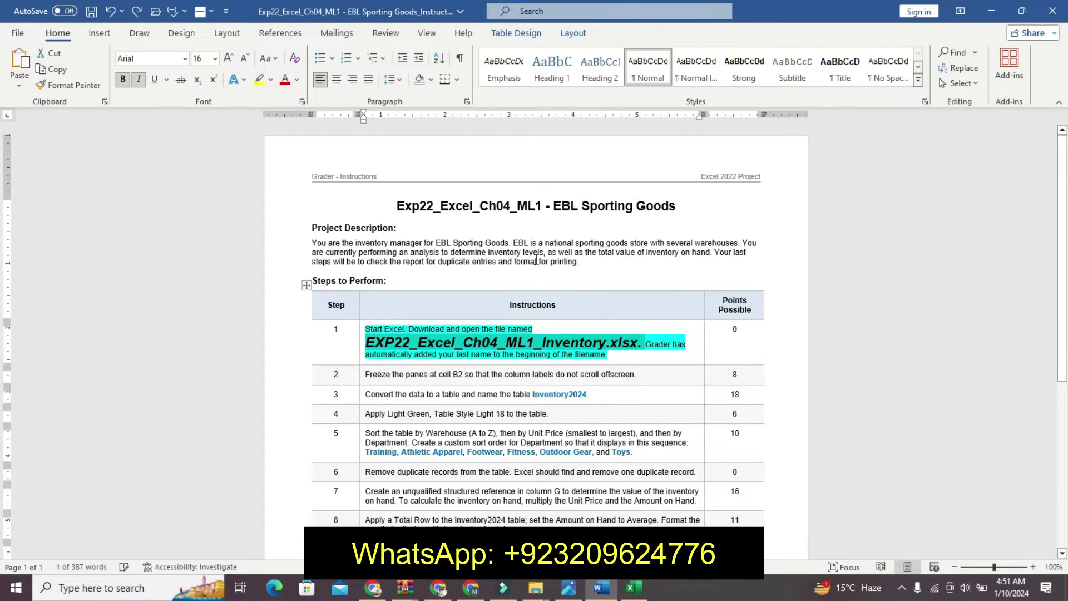
pyautogui.hotkey('ctrl', 'z')
pyautogui.hotkey('ctrl', 'z')
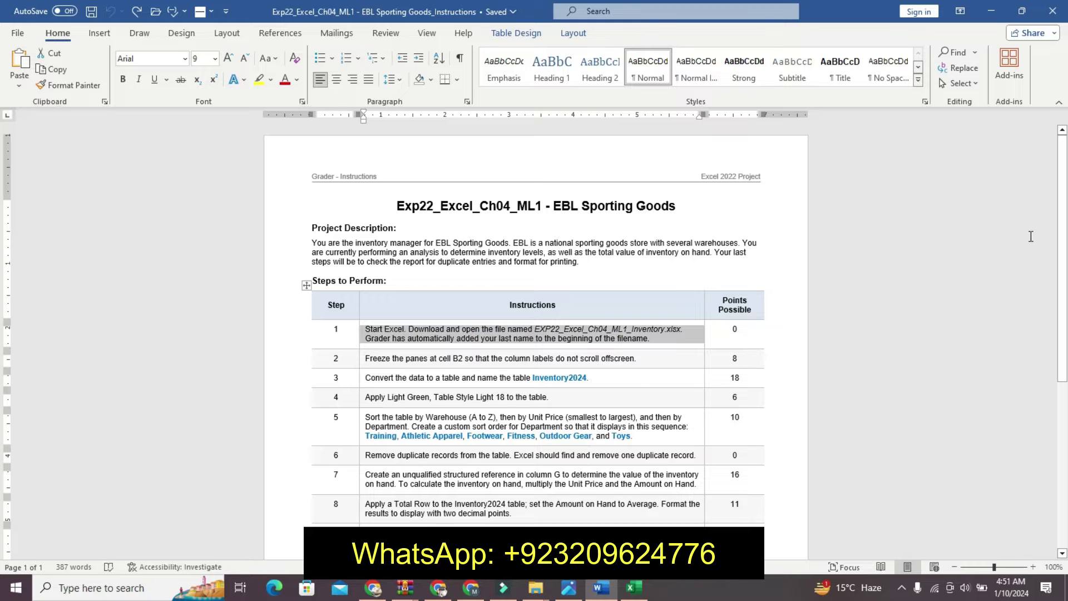
pyautogui.moveTo(1066, 222); pyautogui.dragTo(1066, 301)
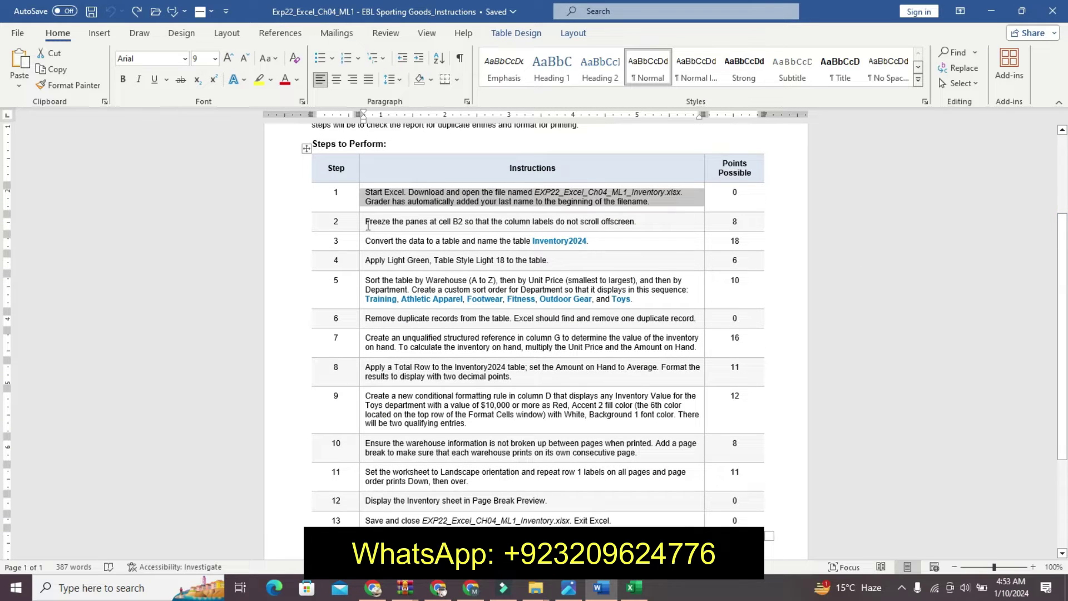
# Make step 2's freeze-panes instruction 11 pt, bold and highlighted in turquoise
pyautogui.click(363, 222)
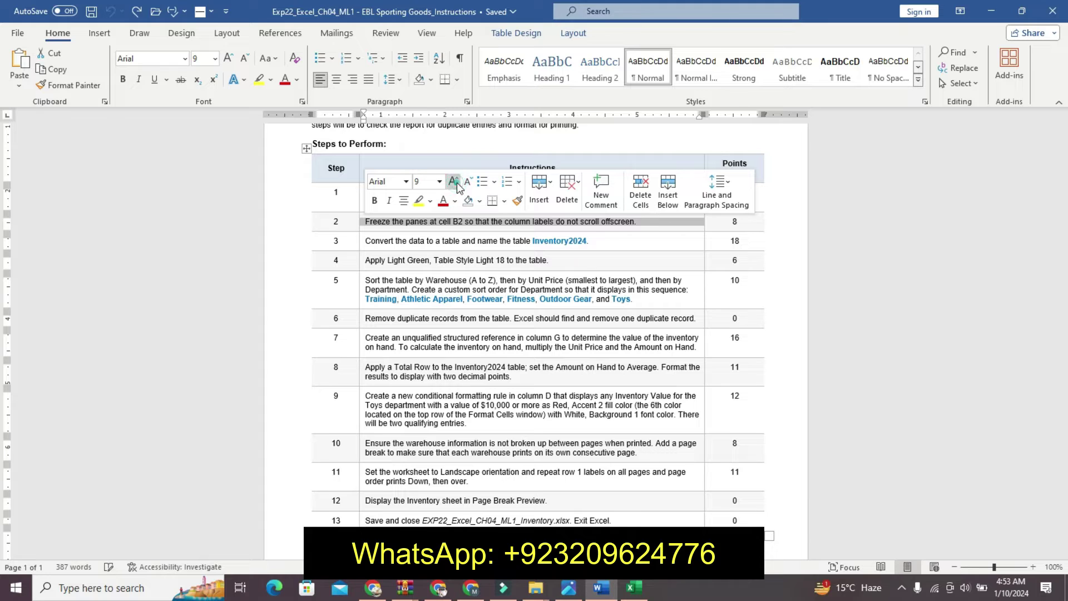
pyautogui.click(454, 182)
pyautogui.click(454, 182)
pyautogui.click(375, 201)
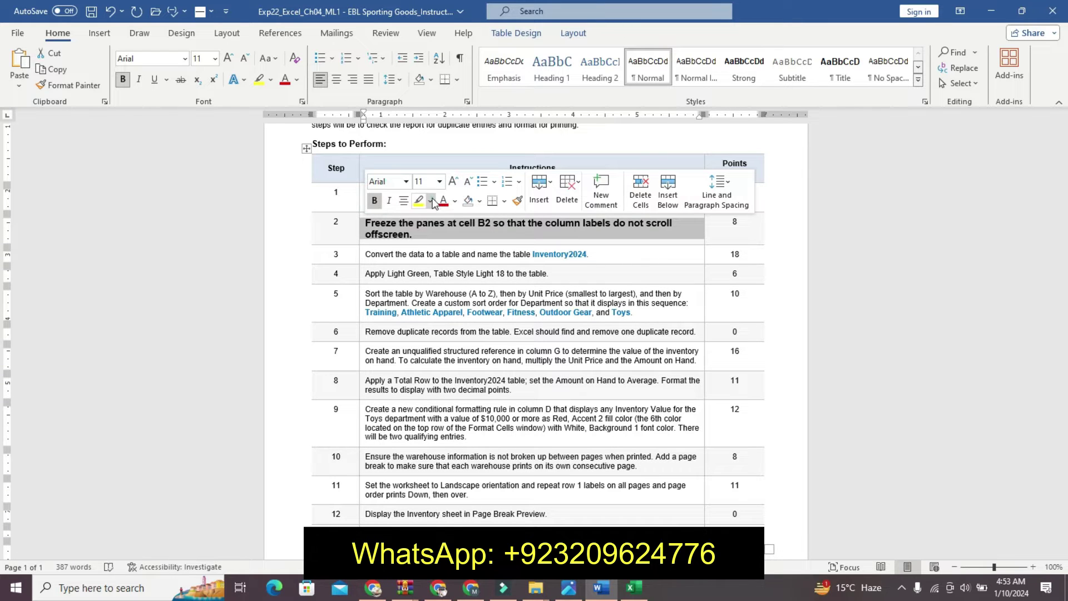
pyautogui.click(432, 202)
pyautogui.click(463, 221)
pyautogui.click(420, 234)
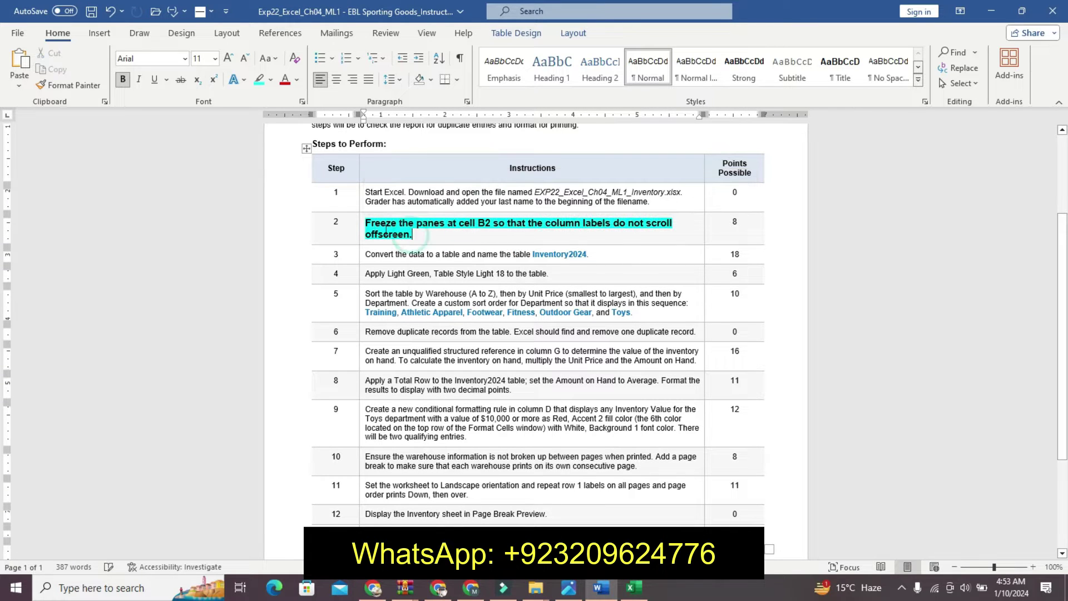
pyautogui.moveTo(365, 223); pyautogui.dragTo(414, 235)
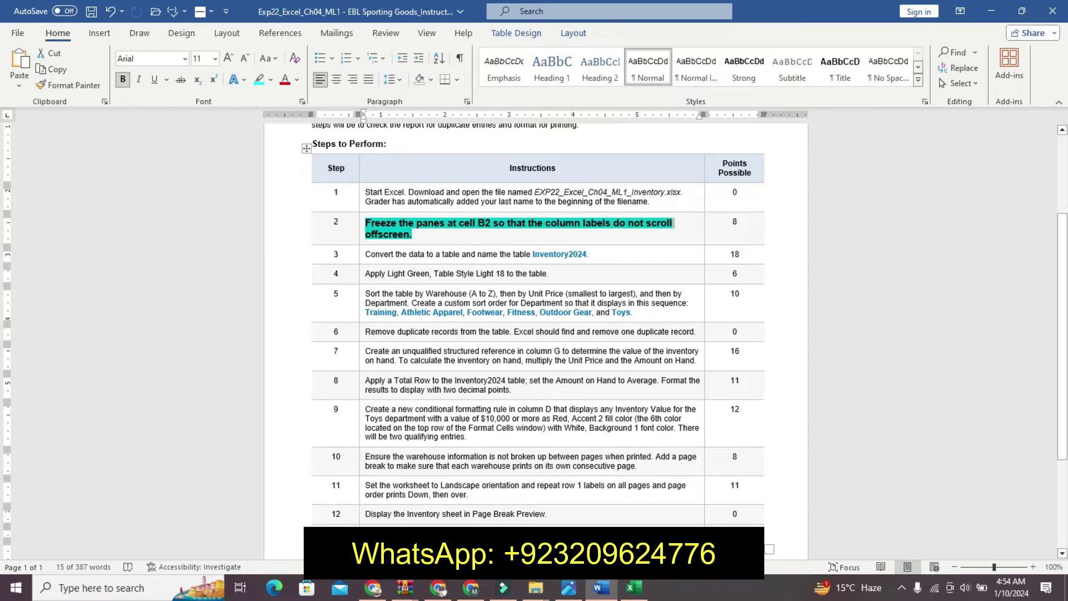
# Freeze panes at cell B2 on the inventory sheet and scroll to check the labels stay put
pyautogui.click(634, 588)
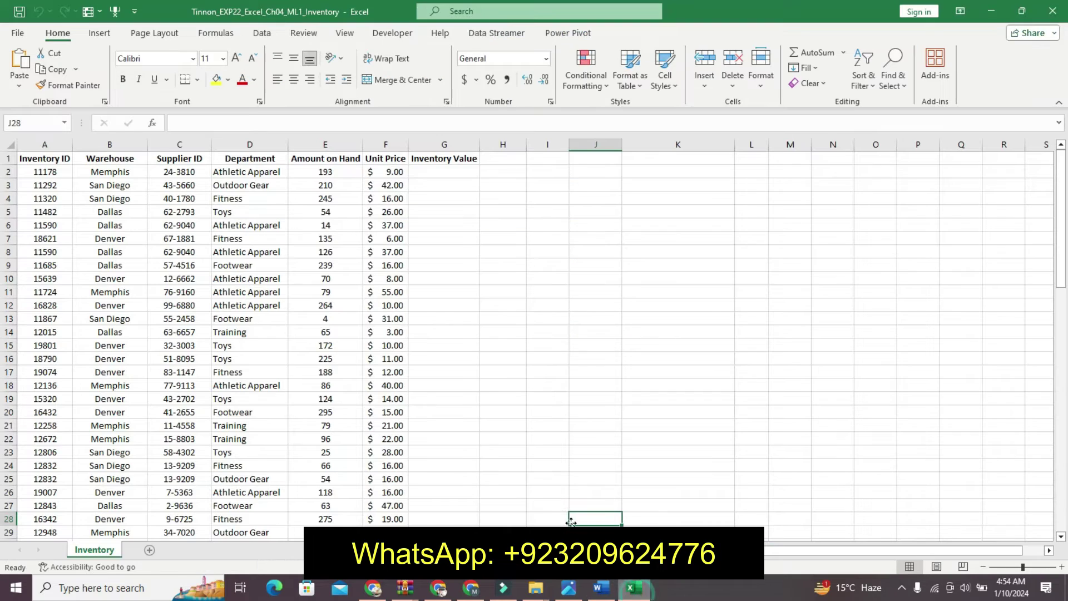
pyautogui.click(110, 170)
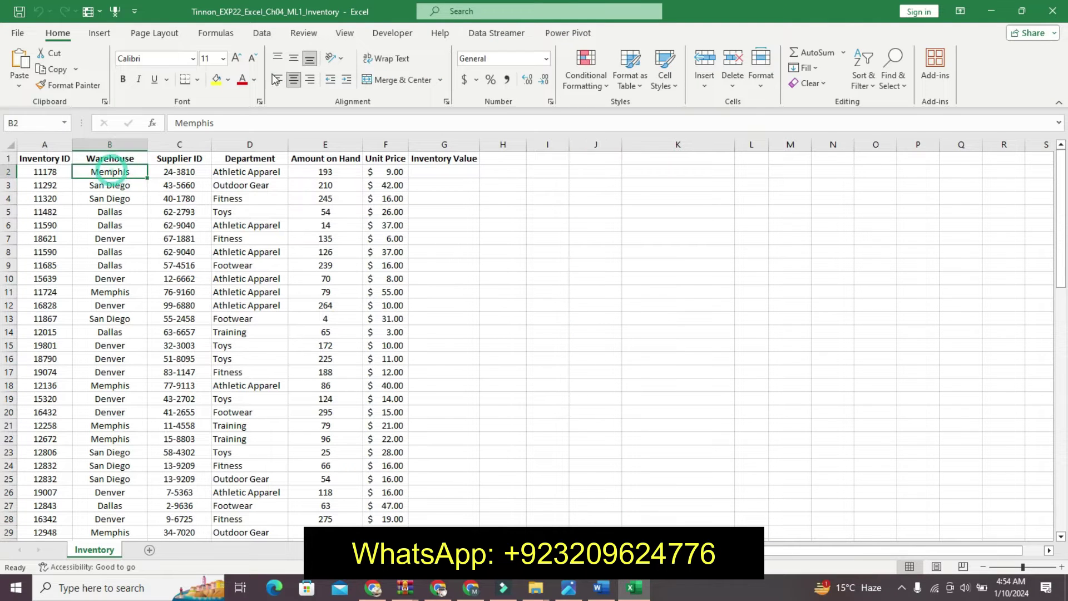
pyautogui.click(345, 34)
pyautogui.click(452, 81)
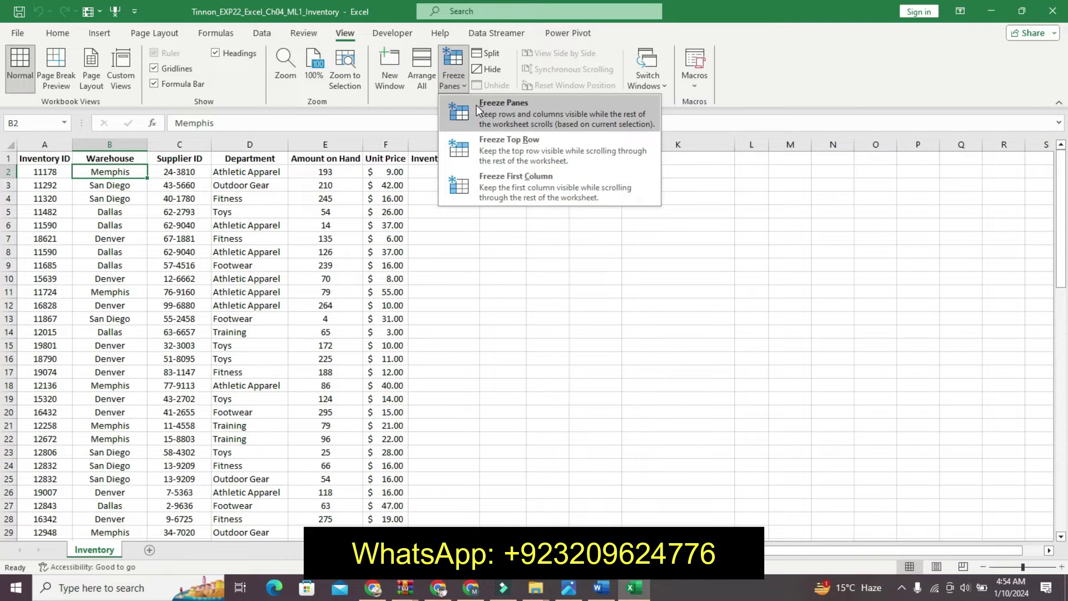
pyautogui.click(477, 107)
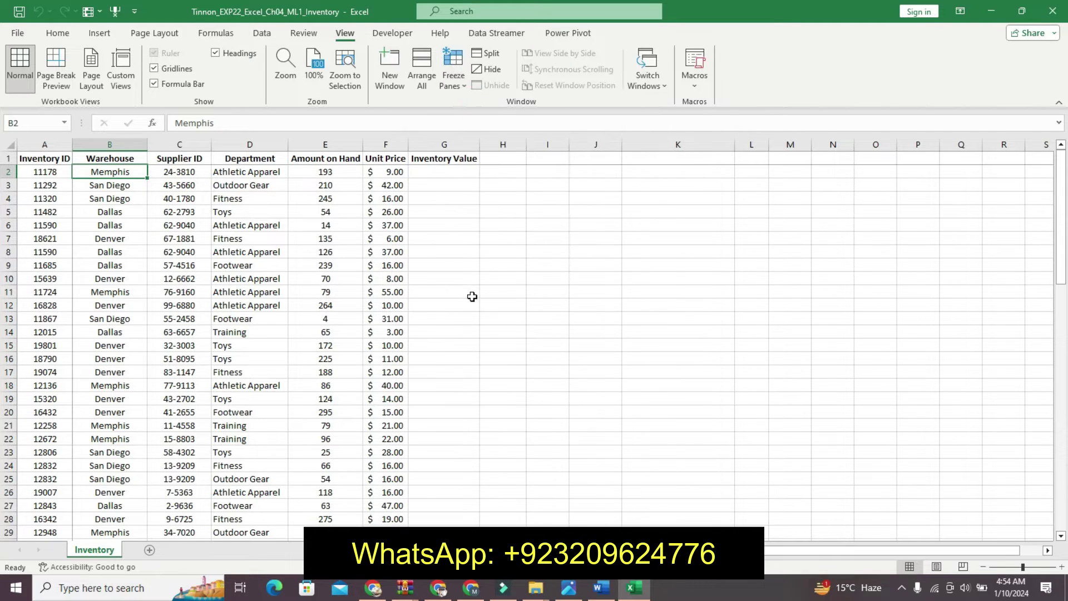
pyautogui.moveTo(1052, 225); pyautogui.dragTo(1052, 222)
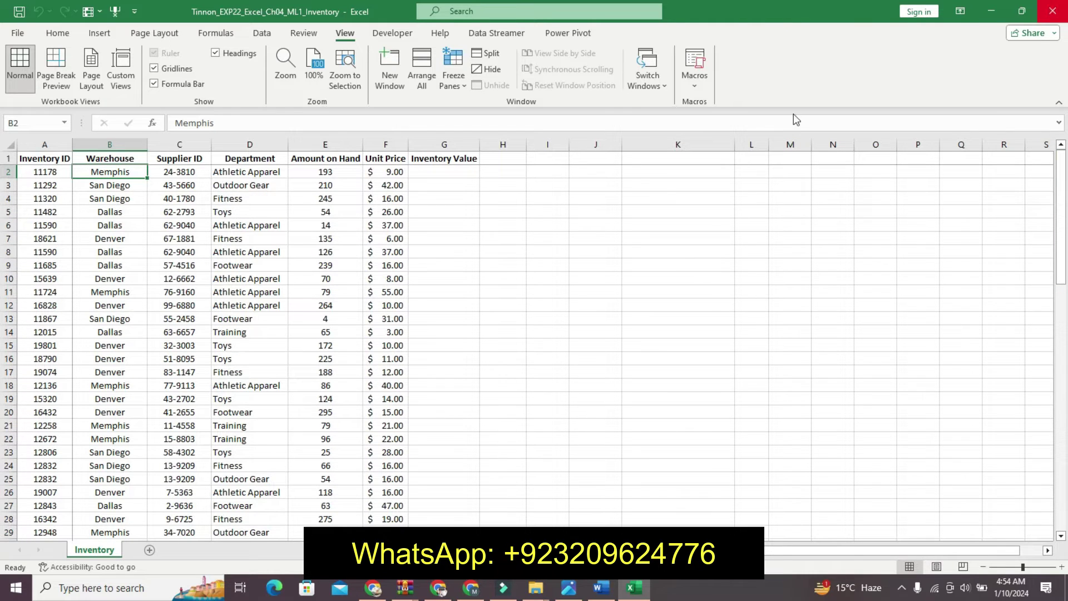
# Revert step 2 to plain text and make step 3's instruction 11 pt, bold and cyan-highlighted
pyautogui.click(602, 597)
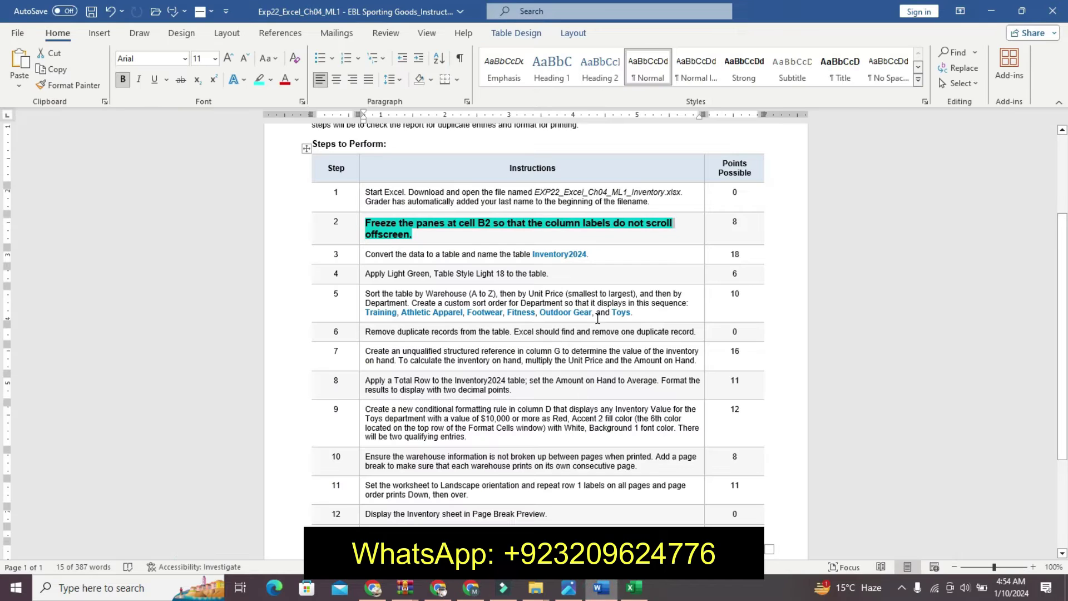
pyautogui.hotkey('ctrl', 'z')
pyautogui.hotkey('ctrl', 'z')
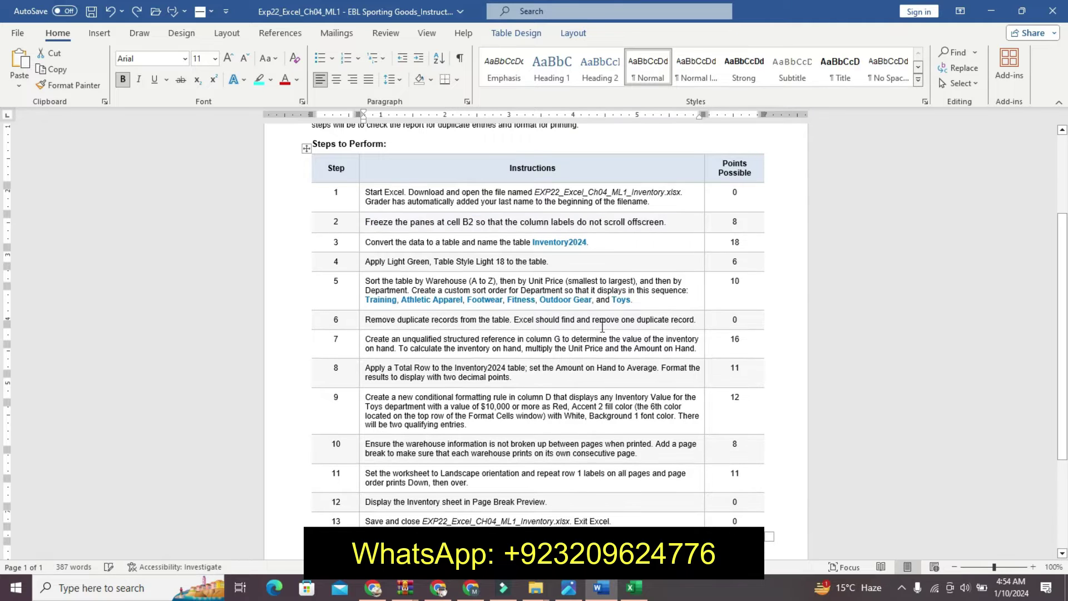
pyautogui.click(358, 246)
pyautogui.click(443, 210)
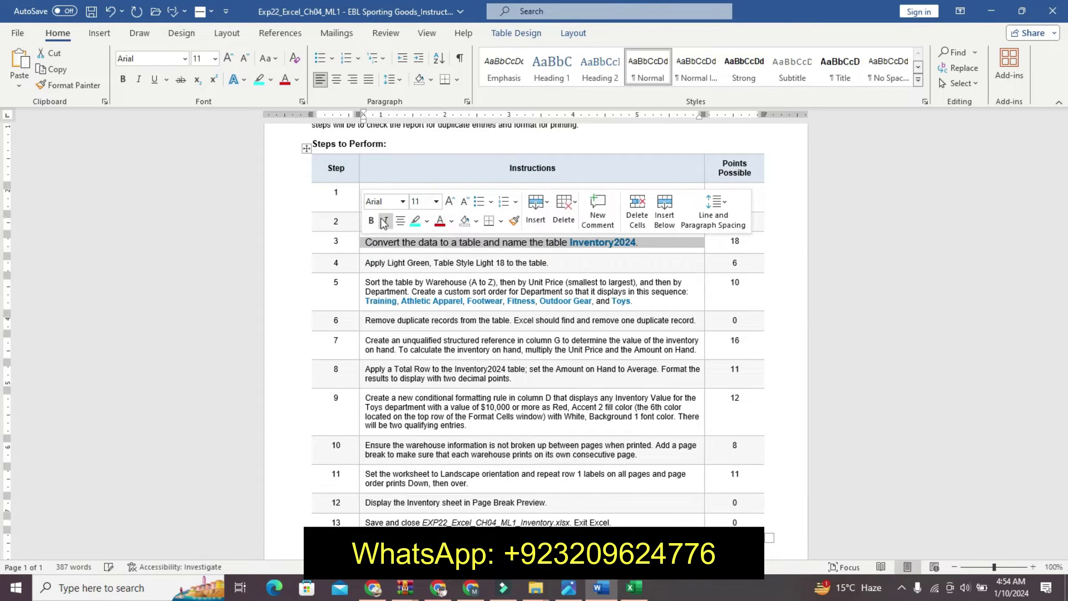
pyautogui.click(371, 220)
pyautogui.click(415, 220)
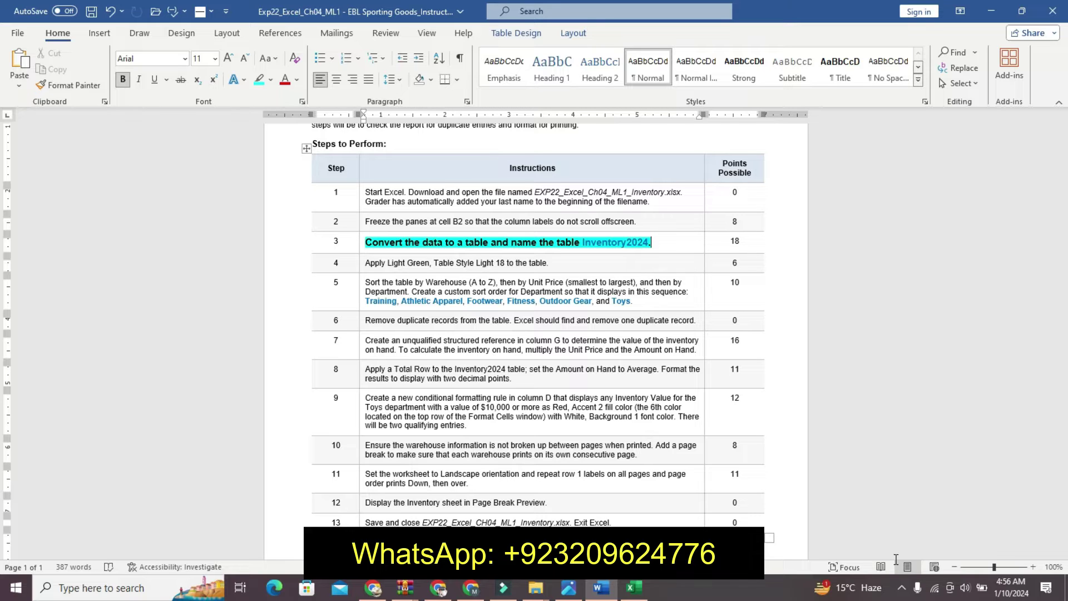
# Copy the table name Inventory2024 from the step 3 instruction
pyautogui.click(582, 244)
pyautogui.moveTo(584, 243); pyautogui.dragTo(650, 245)
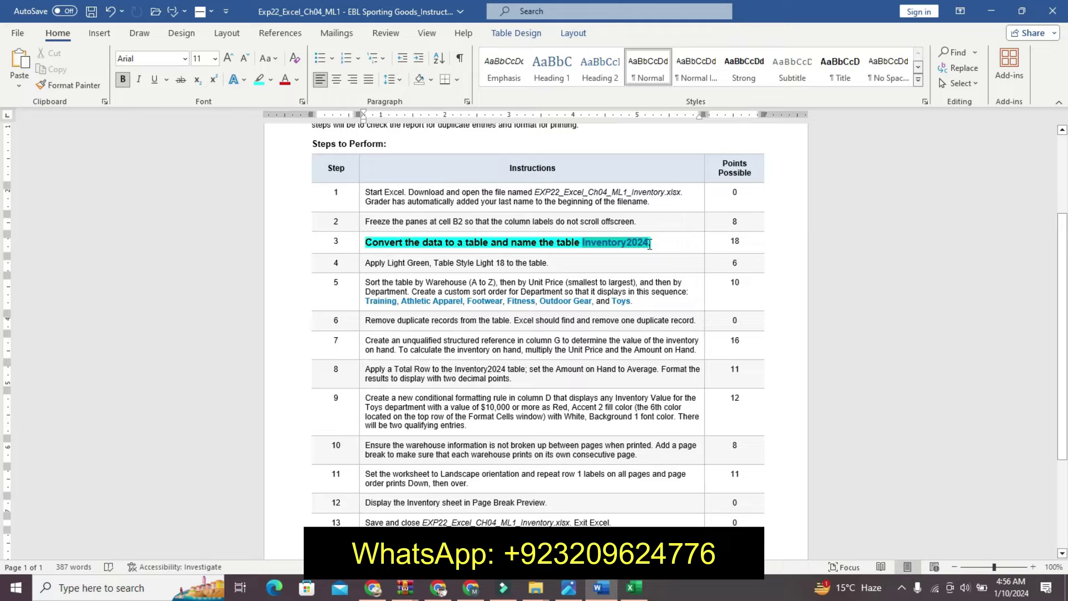
pyautogui.hotkey('ctrl', 'c')
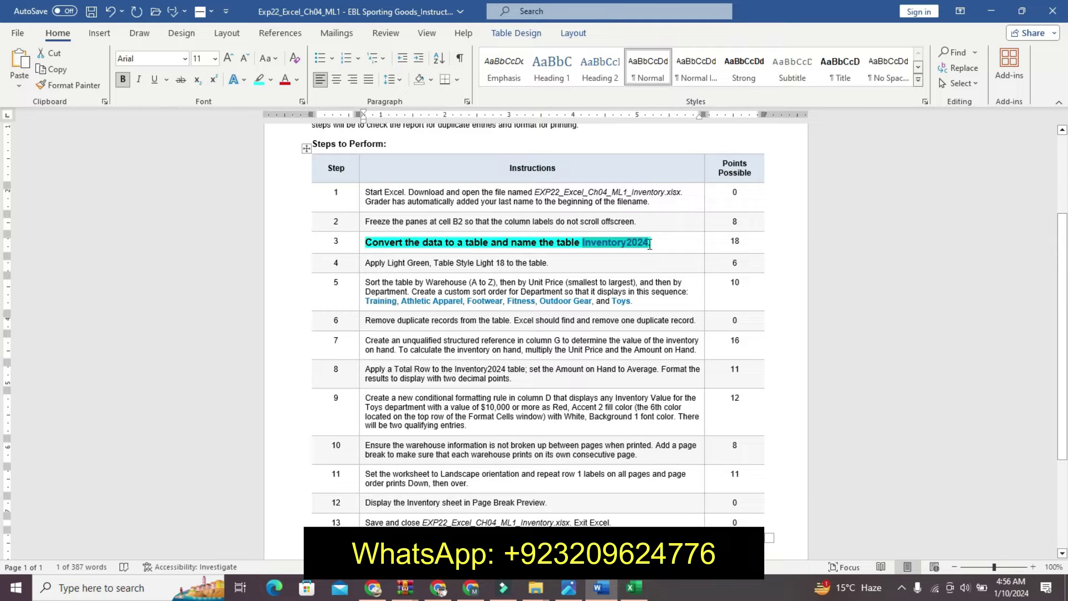
pyautogui.moveTo(366, 243); pyautogui.dragTo(649, 243)
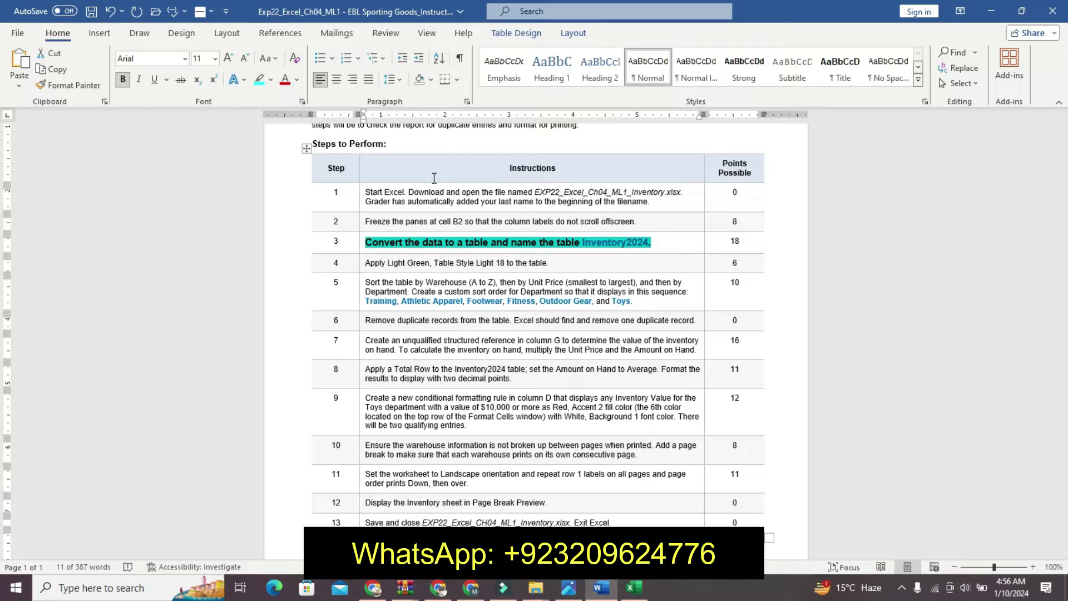
# Convert the range $A$1:$G$80 with headers into an Excel table
pyautogui.click(635, 588)
pyautogui.click(100, 33)
pyautogui.click(115, 67)
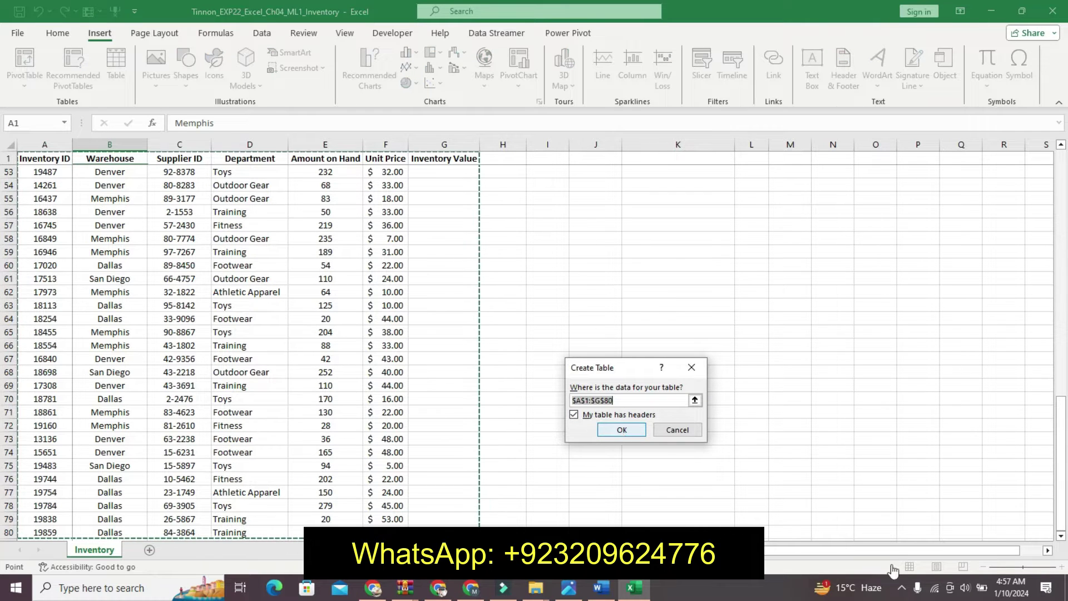
pyautogui.click(629, 431)
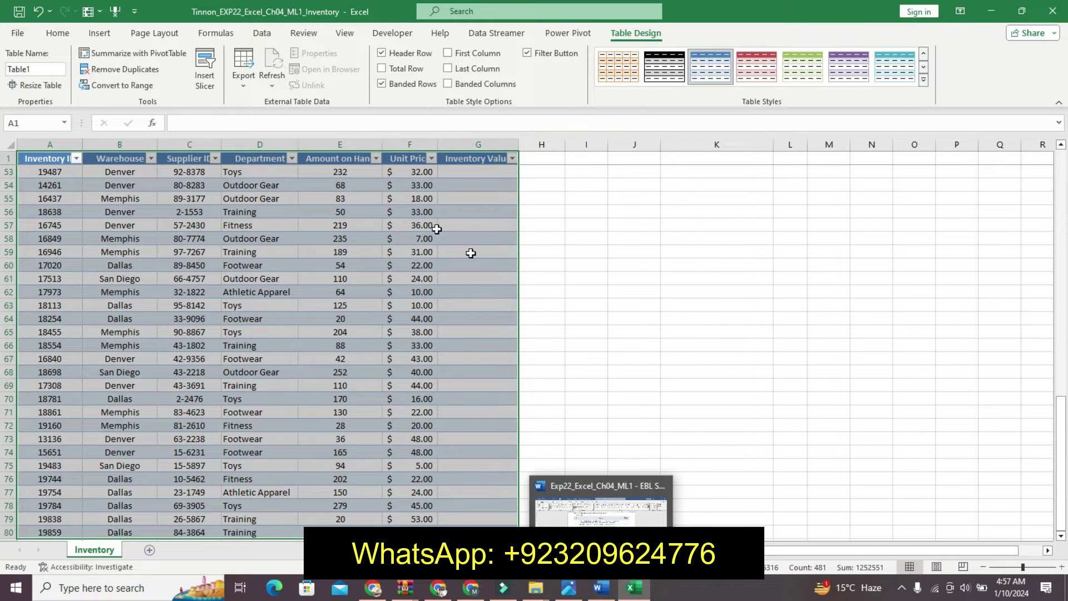
# Rename the table from Table1 to Inventory2024
pyautogui.click(51, 69)
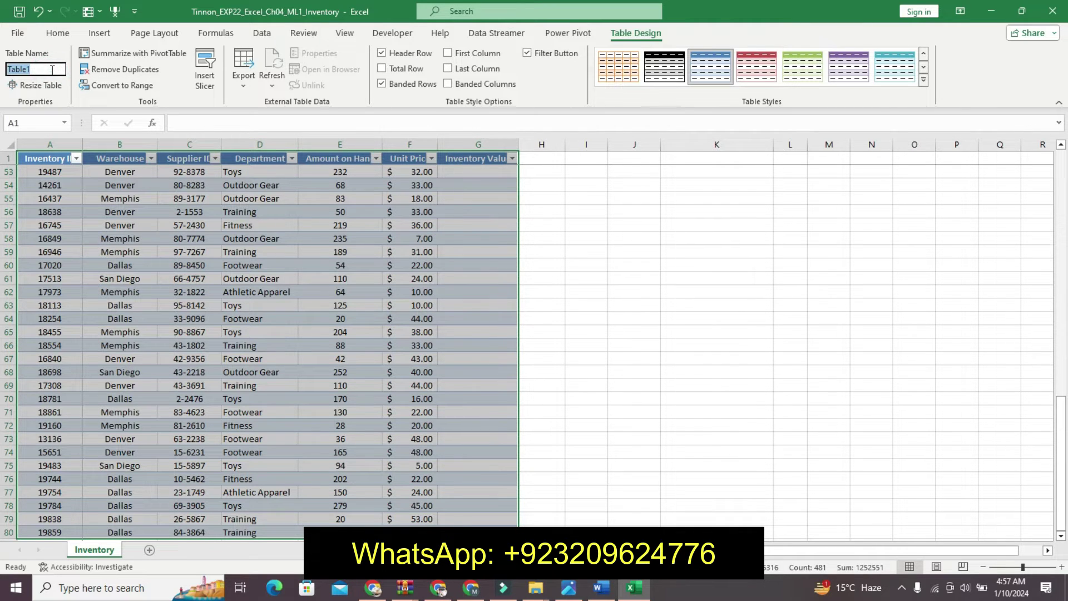
pyautogui.write('Inventory2024')
pyautogui.press('Return')
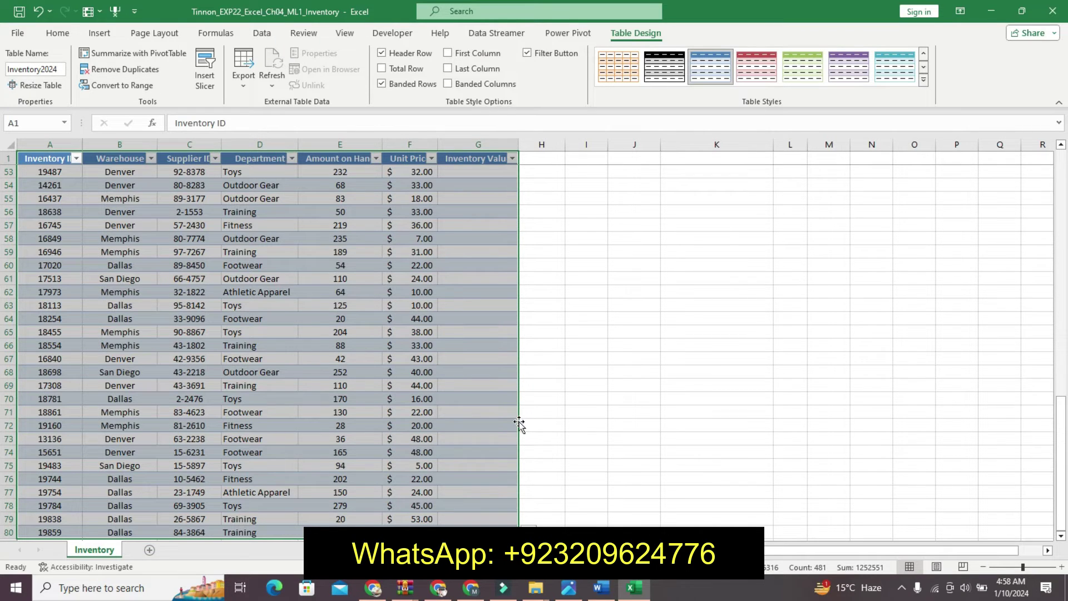
pyautogui.click(601, 588)
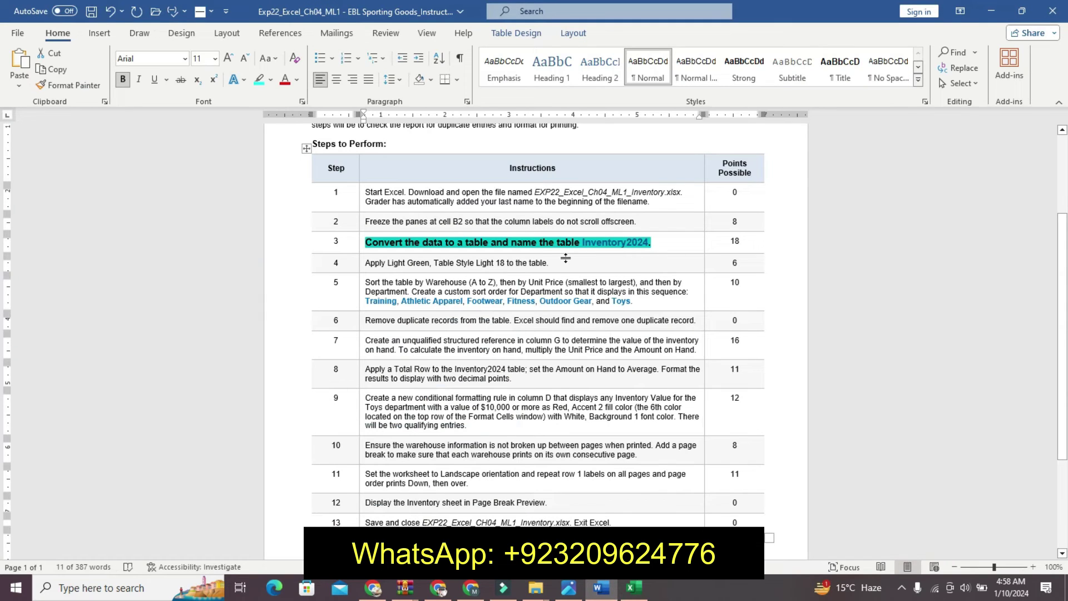
# Revert step 3's instruction to plain text
pyautogui.hotkey('ctrl', 'z')
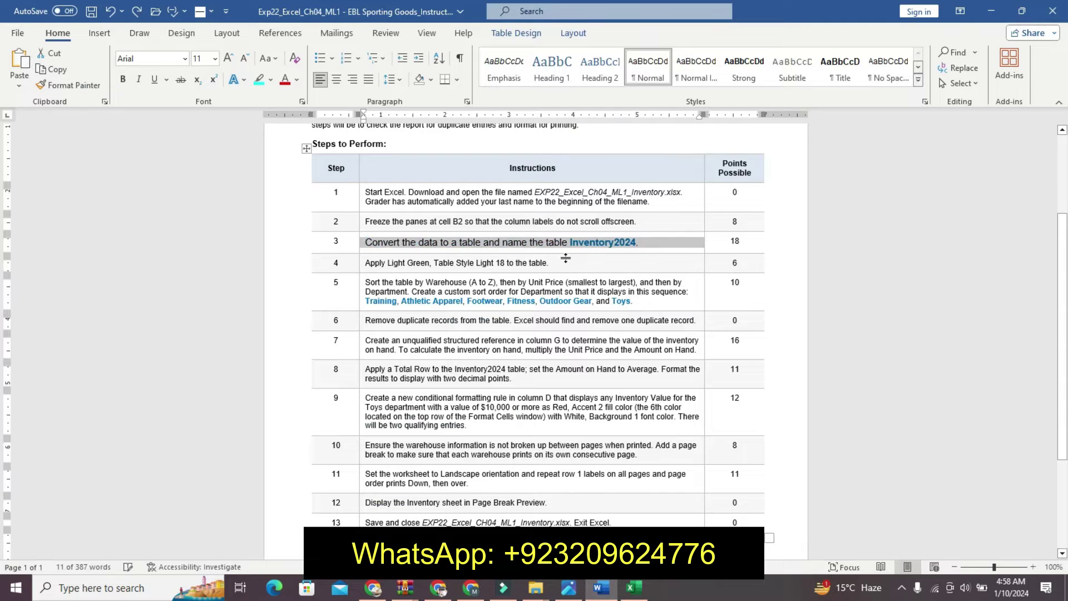
pyautogui.hotkey('ctrl', 'z')
pyautogui.click(359, 263)
# Make step 4's table-style instruction 11 pt, bold and turquoise-highlighted
pyautogui.click(359, 263)
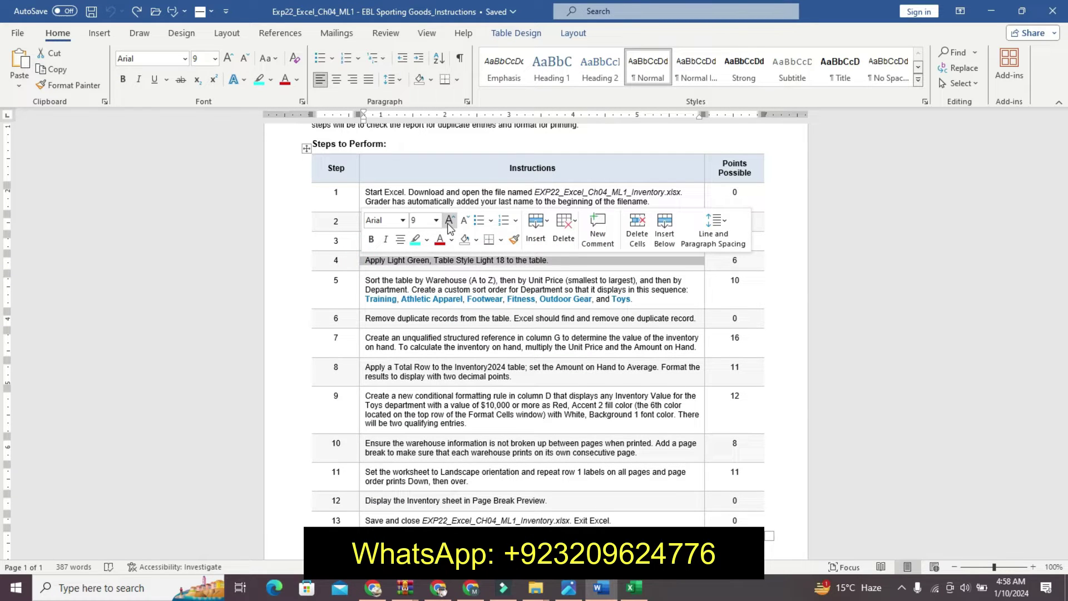
pyautogui.click(450, 221)
pyautogui.click(450, 221)
pyautogui.click(371, 240)
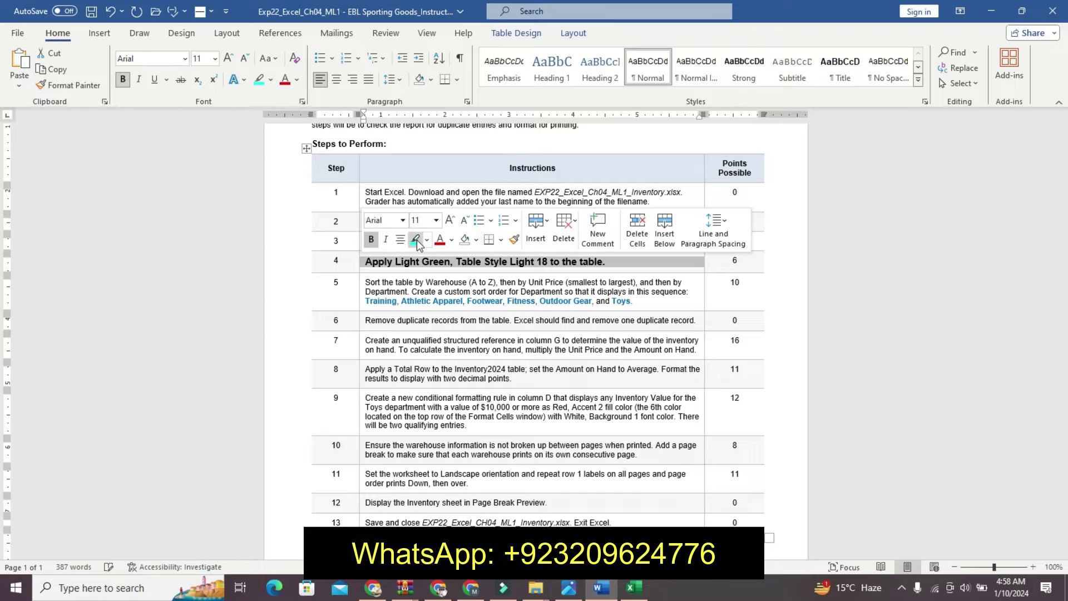
pyautogui.click(415, 239)
pyautogui.click(385, 260)
pyautogui.click(360, 262)
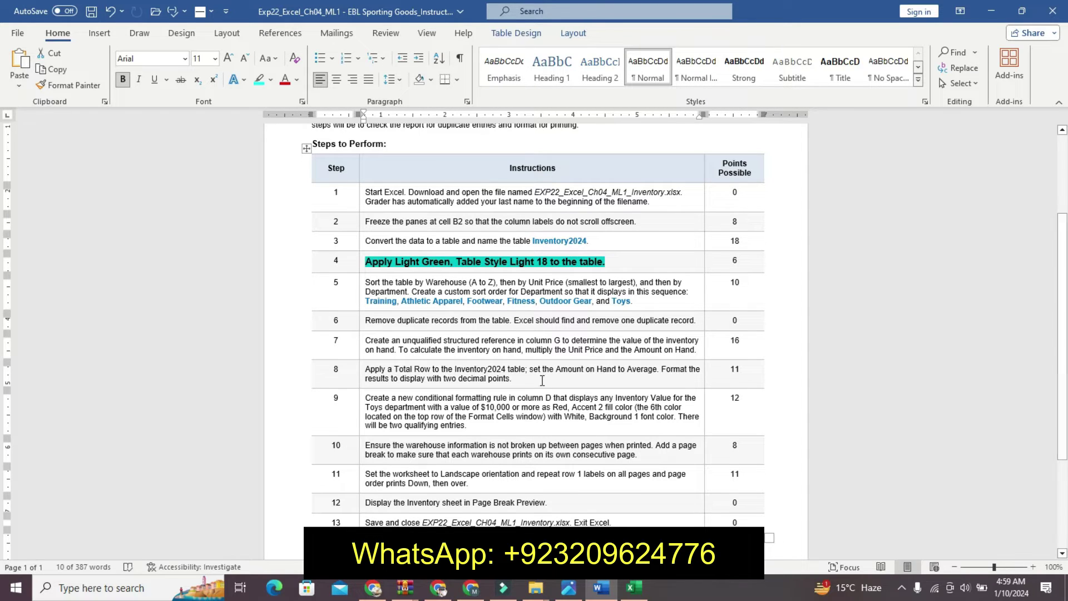
pyautogui.moveTo(632, 589)
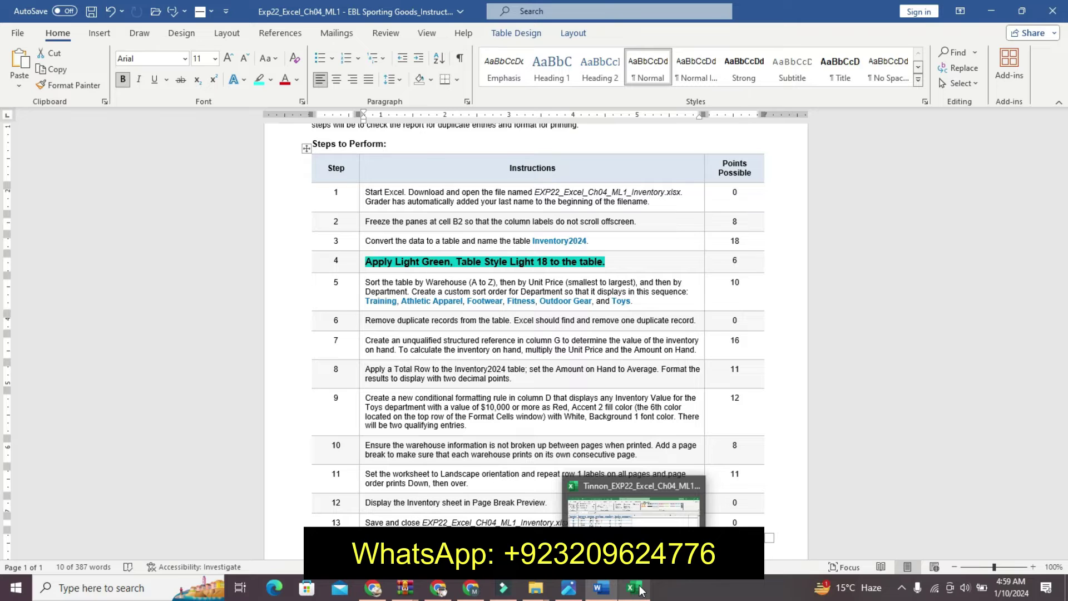
pyautogui.click(641, 590)
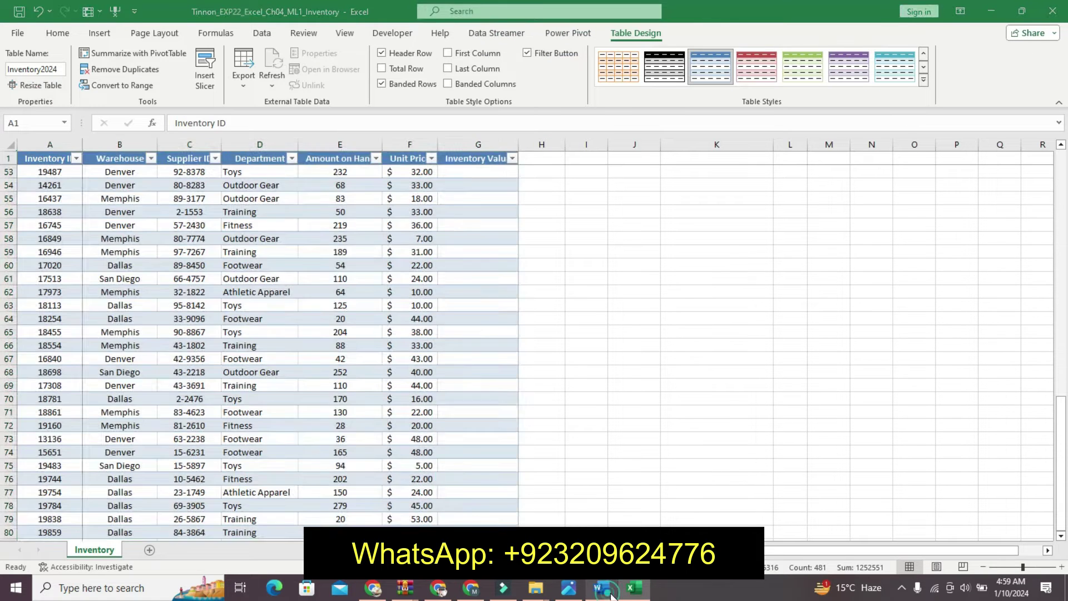
# Apply the Light Green, Table Style Light 18 style to the Inventory2024 table
pyautogui.click(601, 587)
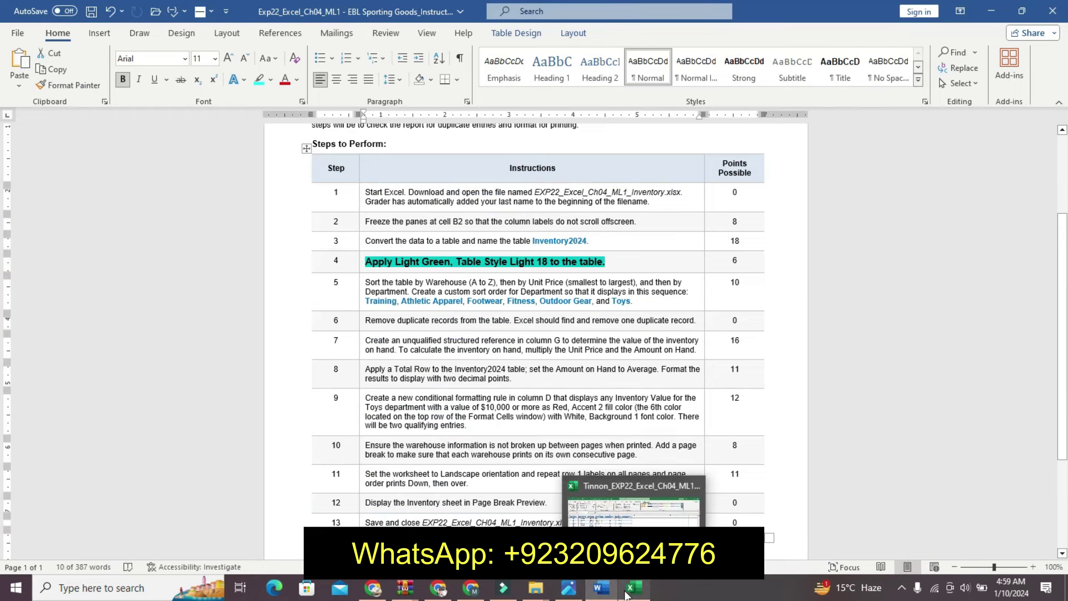
pyautogui.click(626, 594)
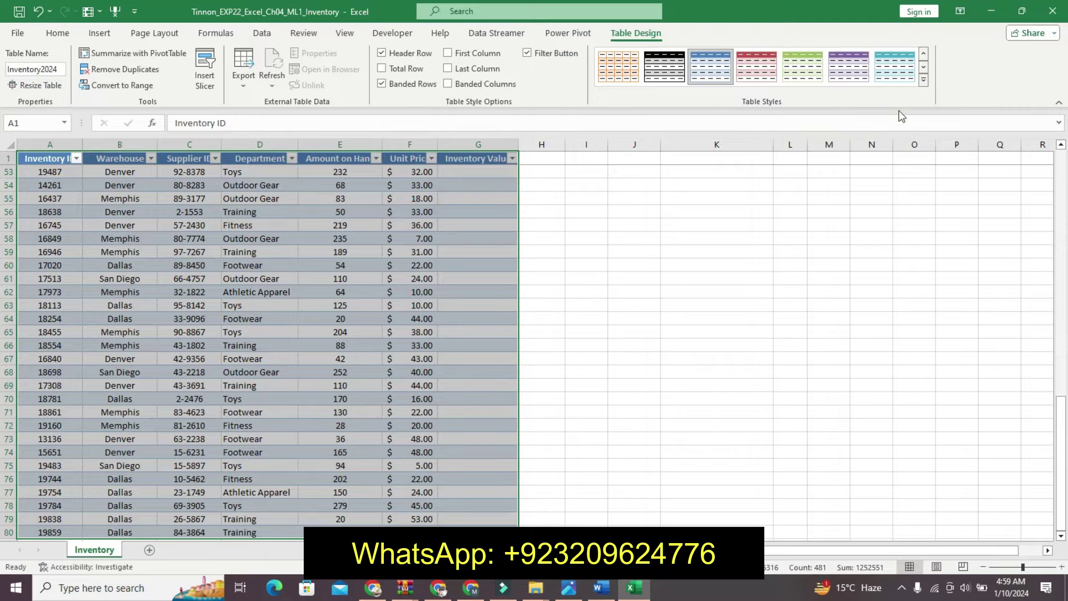
pyautogui.click(924, 79)
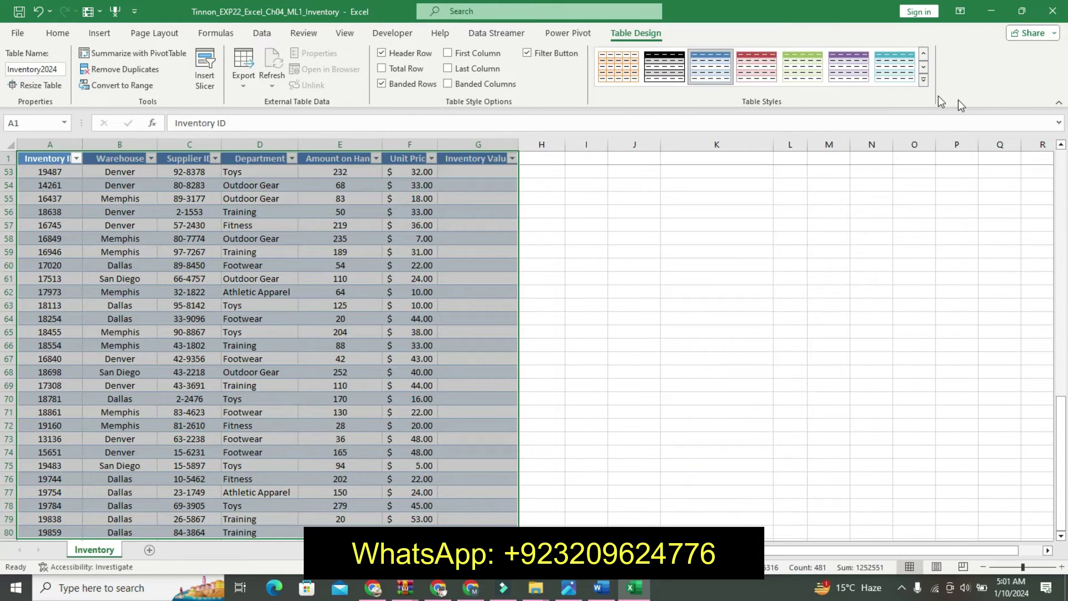
pyautogui.click(922, 83)
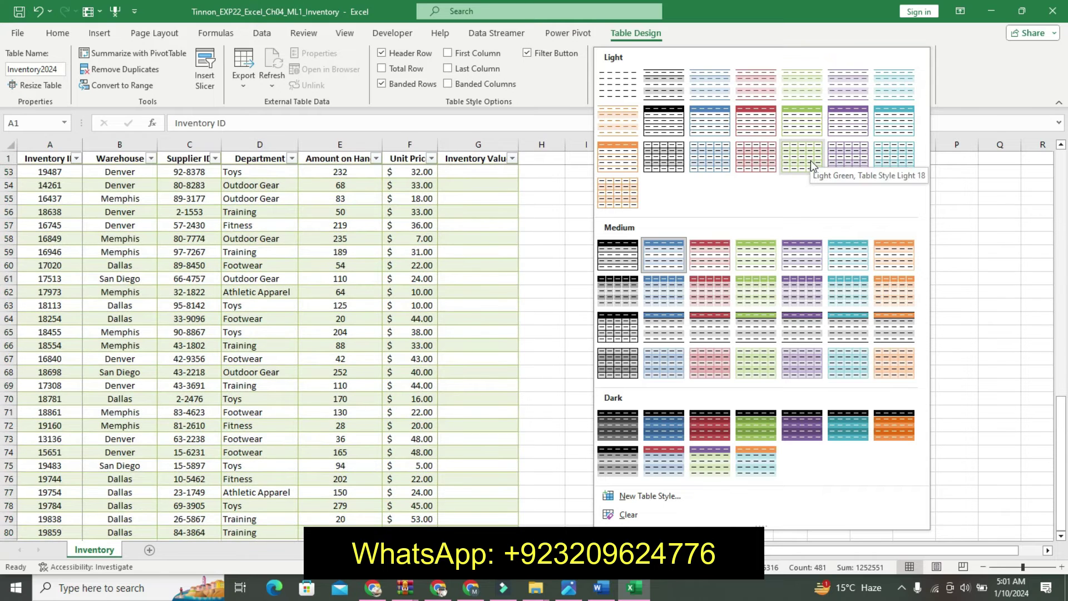
pyautogui.click(810, 164)
pyautogui.click(368, 355)
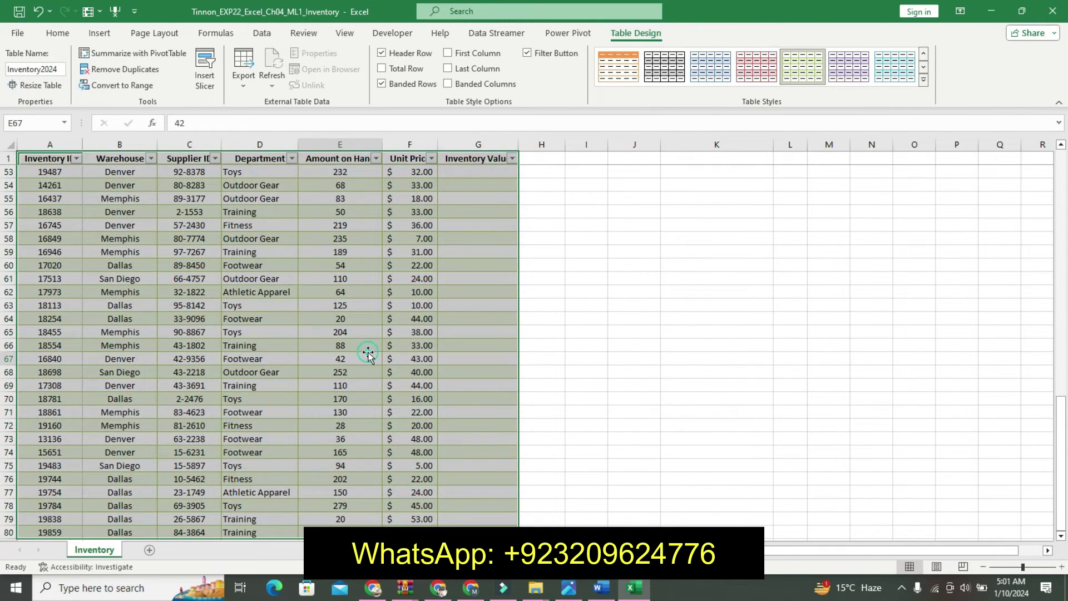
pyautogui.click(601, 587)
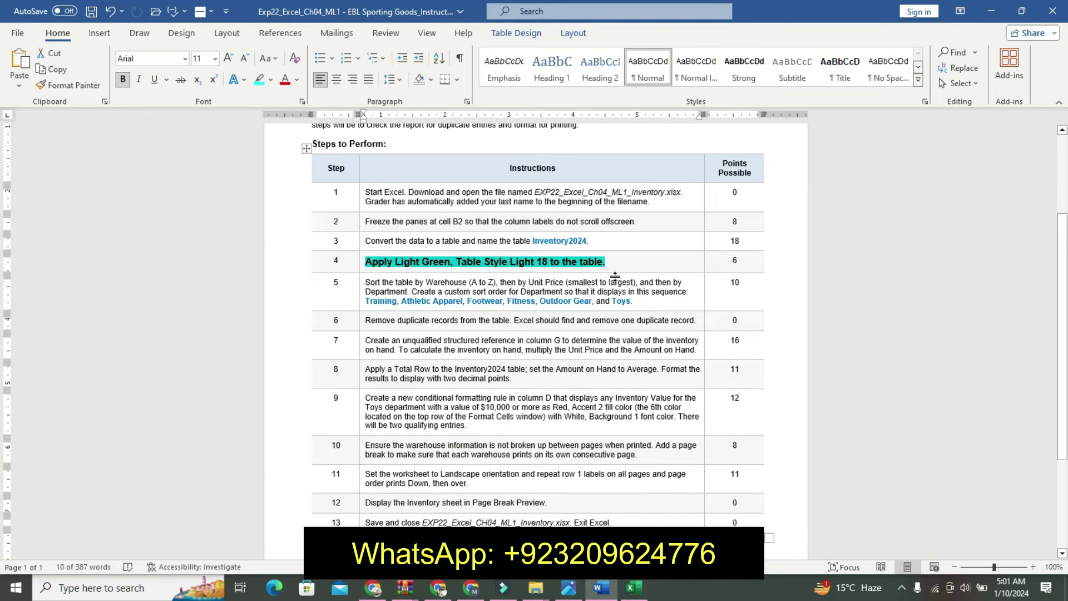
# Revert step 4 to plain text and make step 5's sort instruction 11 pt, bold, turquoise-highlighted
pyautogui.hotkey('ctrl', 'z')
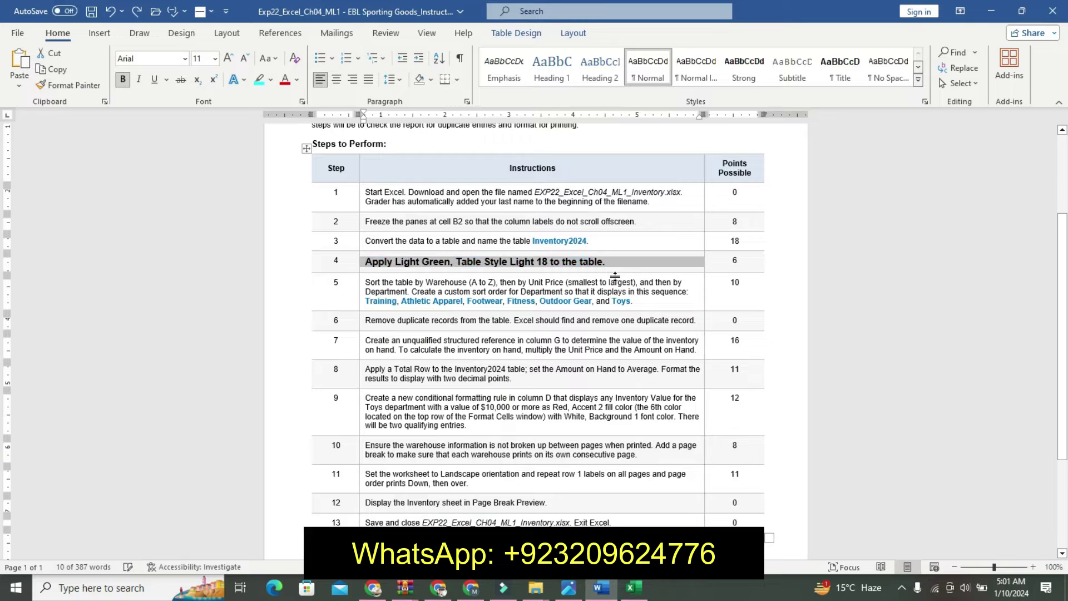
pyautogui.hotkey('ctrl', 'z')
pyautogui.hotkey('ctrl', 'z')
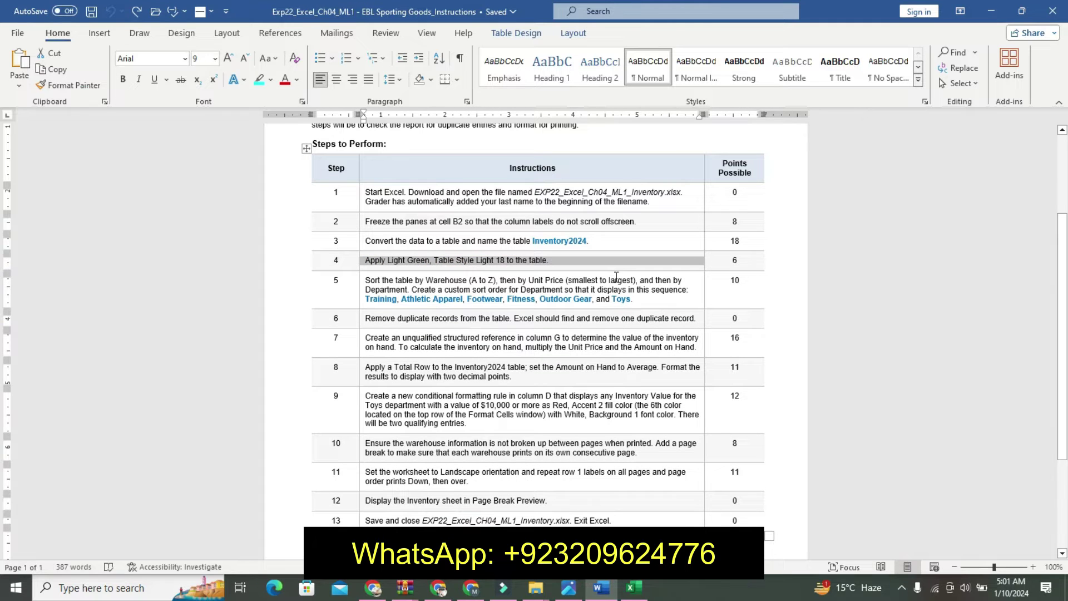
pyautogui.click(360, 299)
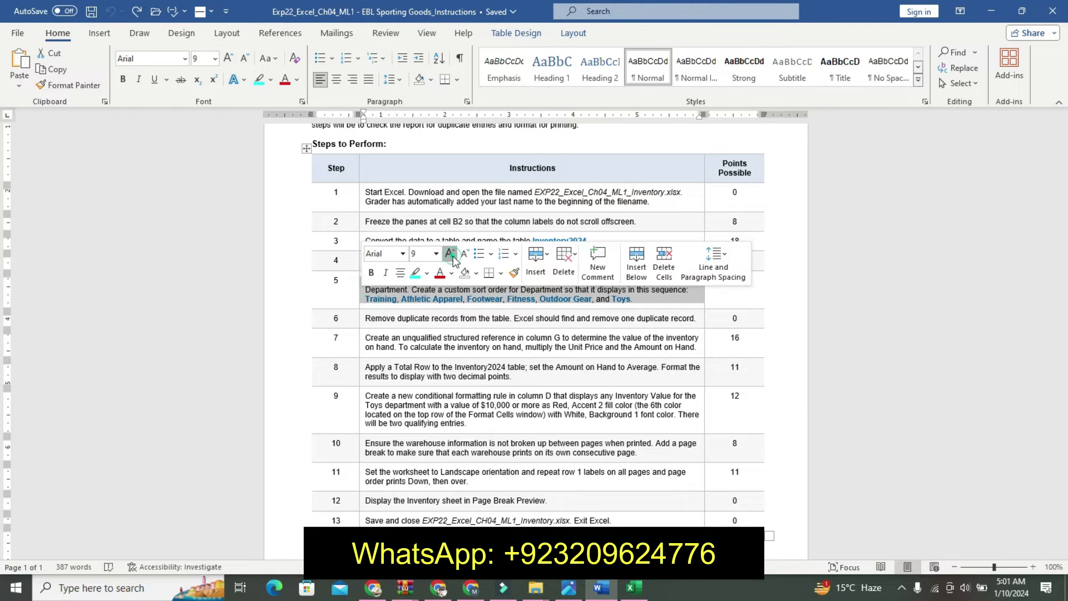
pyautogui.click(450, 254)
pyautogui.click(450, 253)
pyautogui.click(371, 273)
pyautogui.click(419, 273)
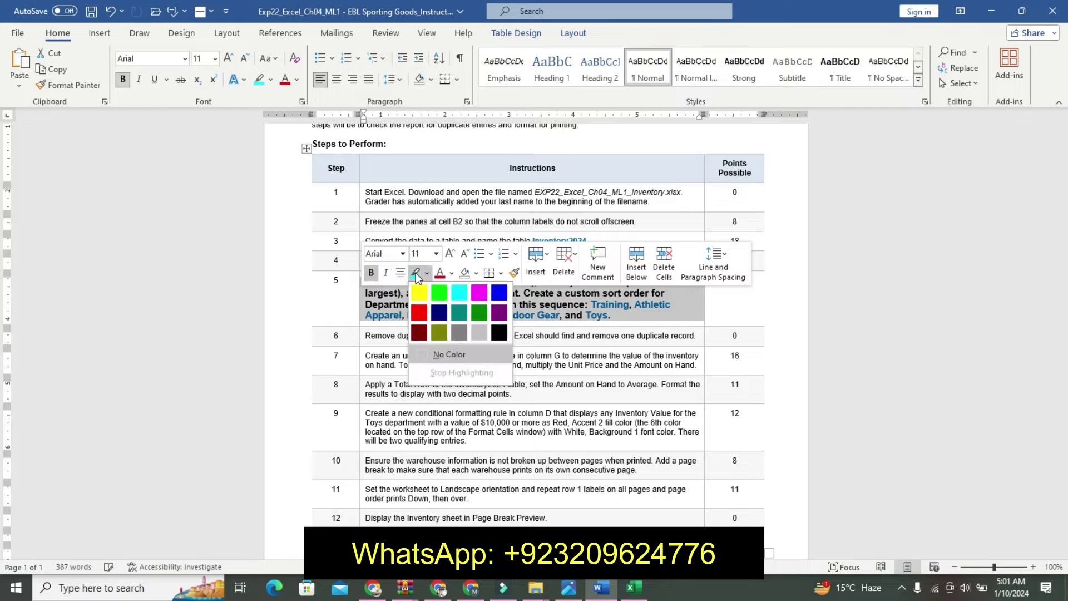
pyautogui.click(459, 292)
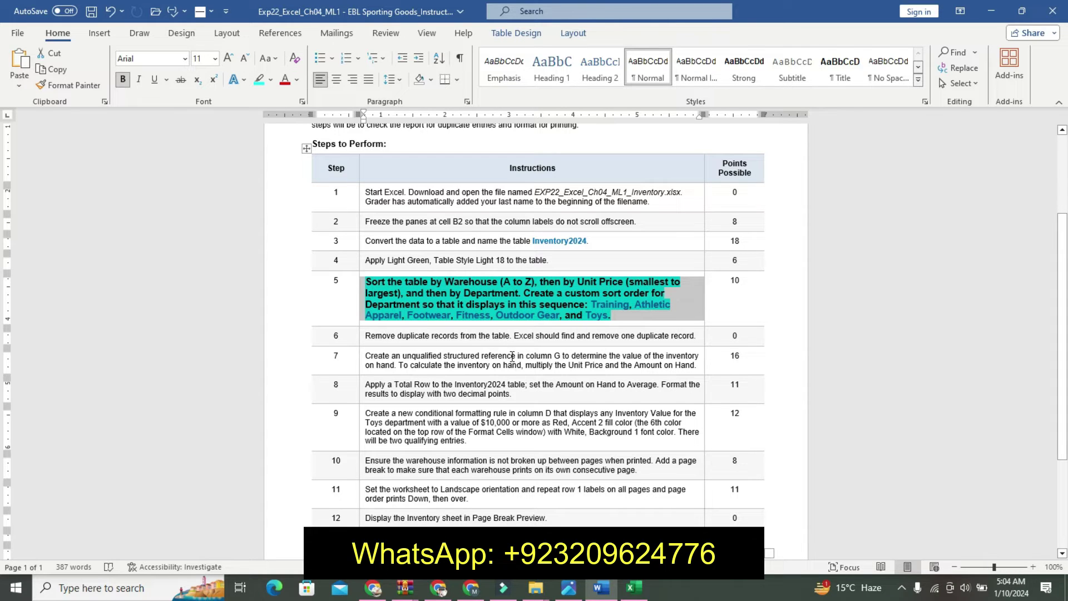
# Start a Custom Sort by Warehouse A to Z, adding a second level for Unit Price
pyautogui.click(635, 588)
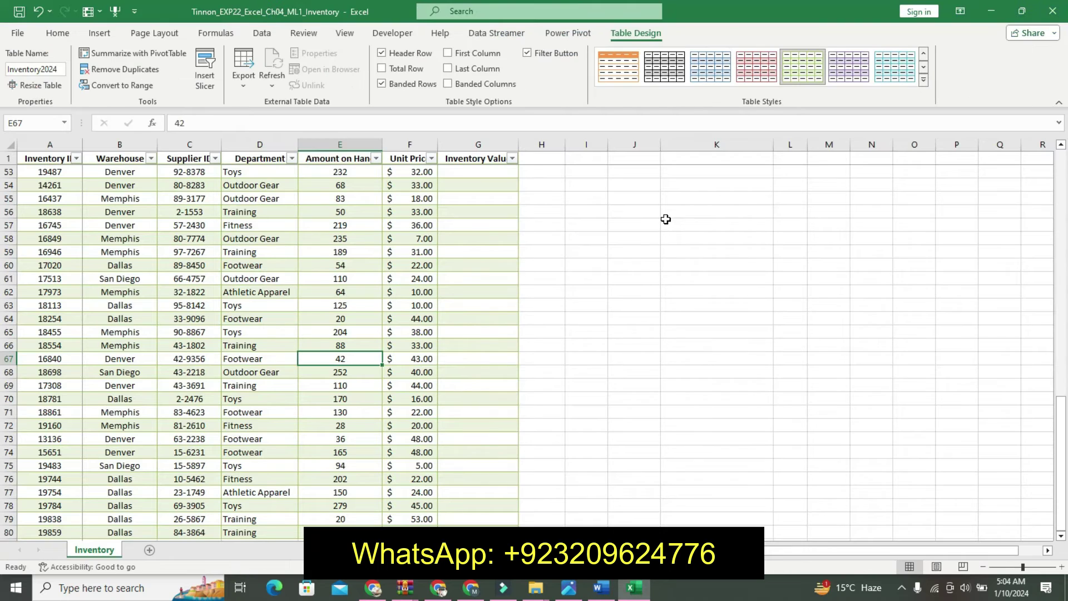
pyautogui.click(58, 33)
pyautogui.click(863, 70)
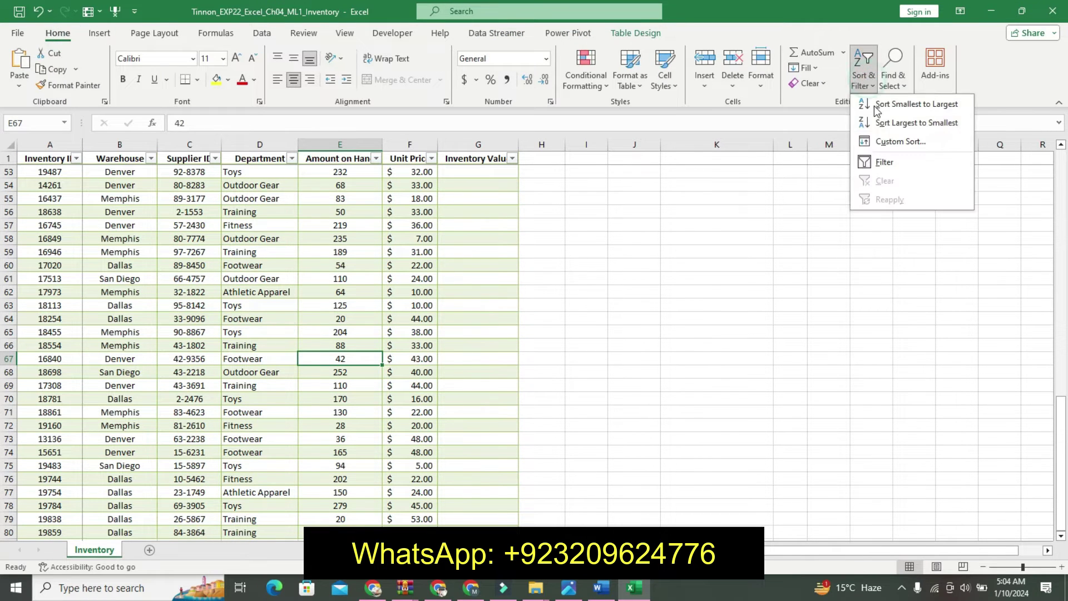
pyautogui.click(892, 145)
pyautogui.hotkey('alt', 'Tab')
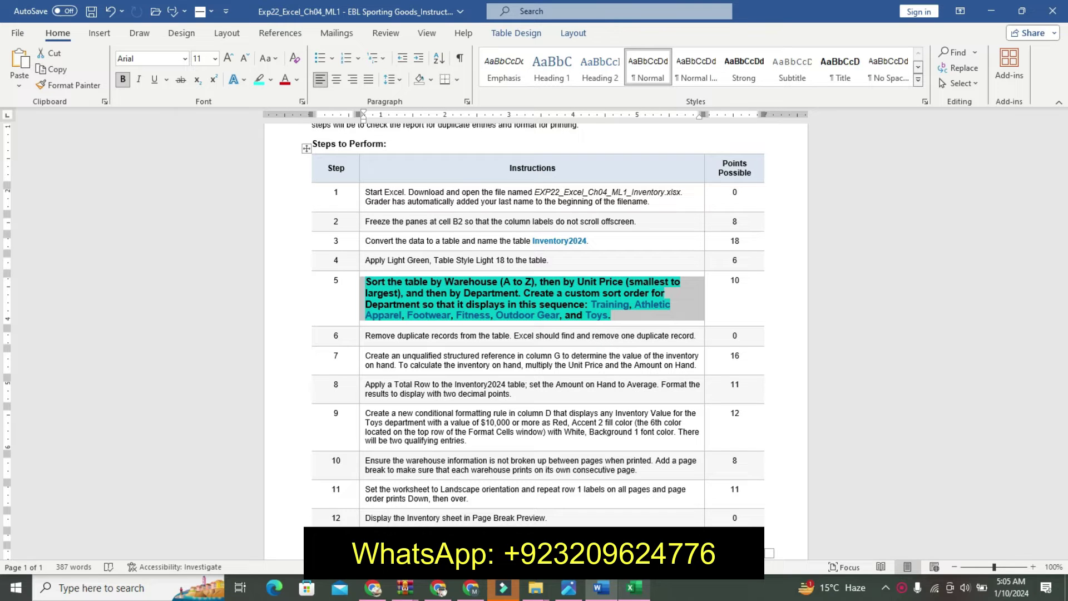
pyautogui.moveTo(633, 589)
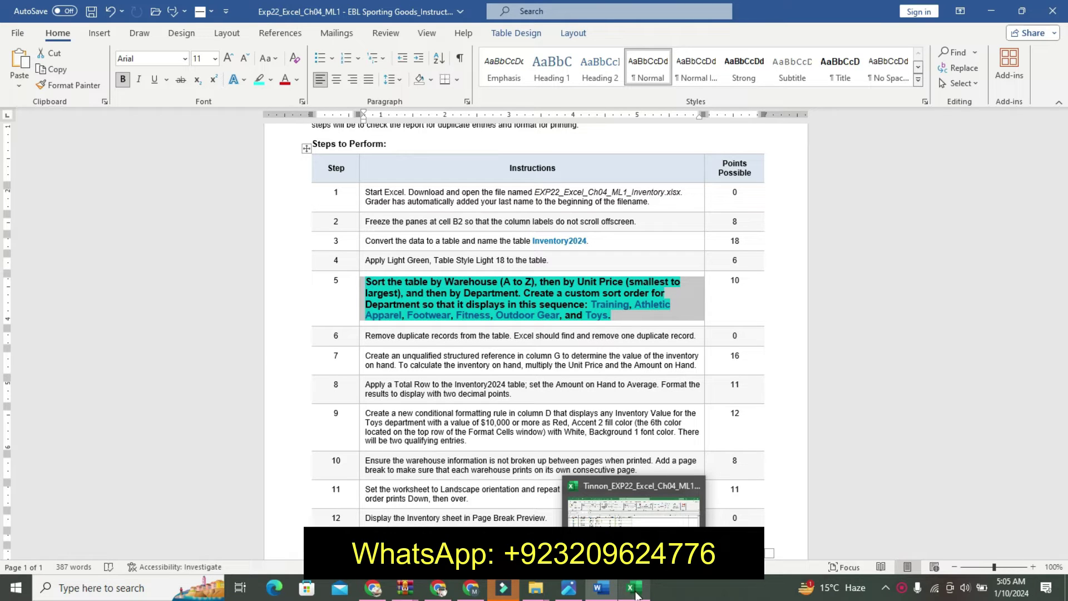
pyautogui.click(636, 590)
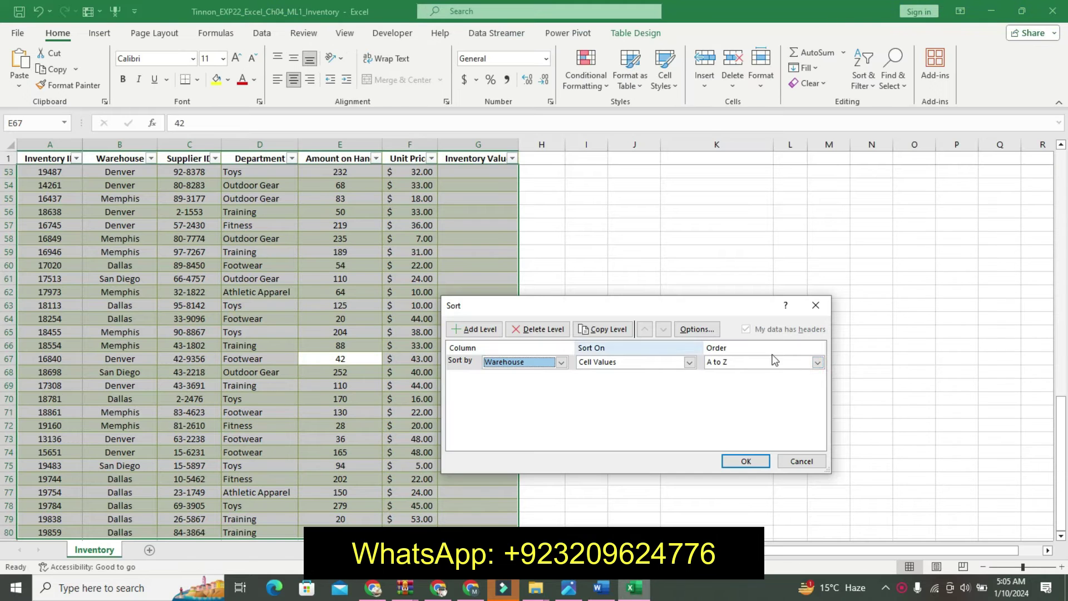
pyautogui.click(477, 329)
pyautogui.click(559, 378)
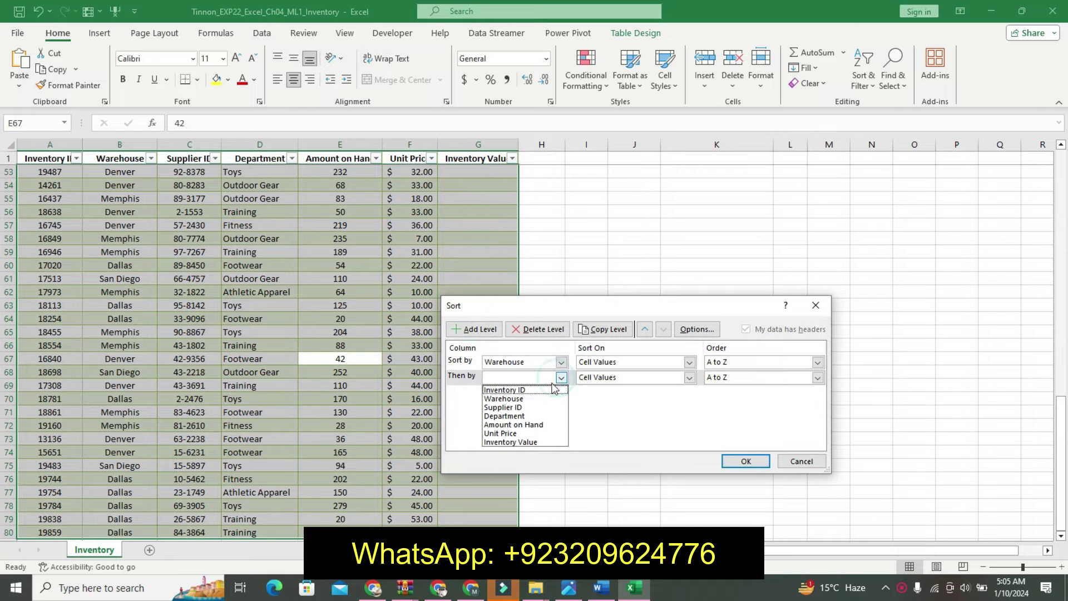
pyautogui.click(523, 434)
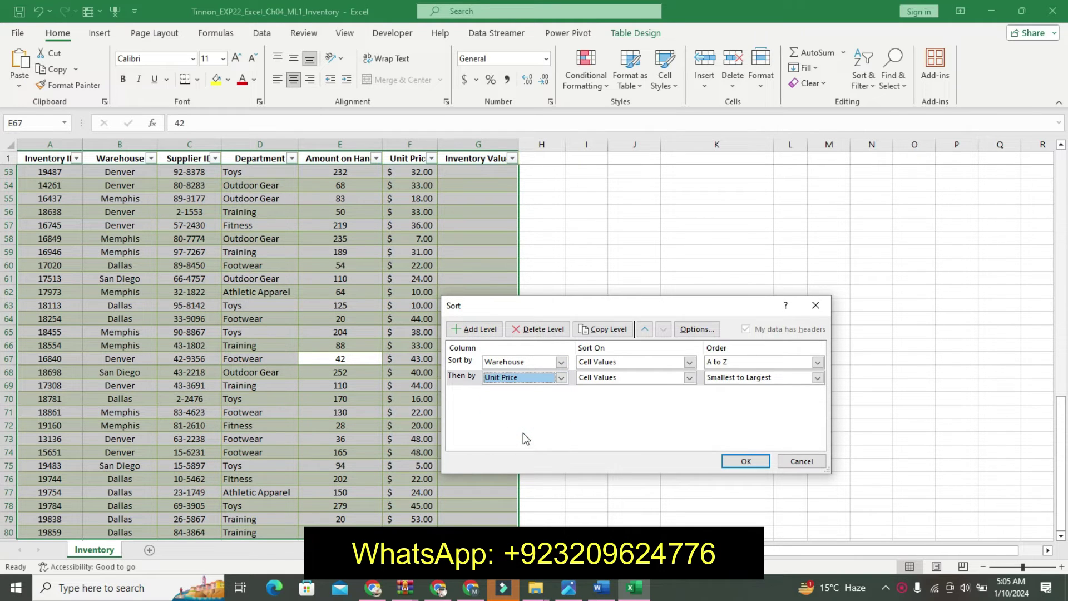
# Copy the department sequence Training through Toys from the Word instructions
pyautogui.click(601, 588)
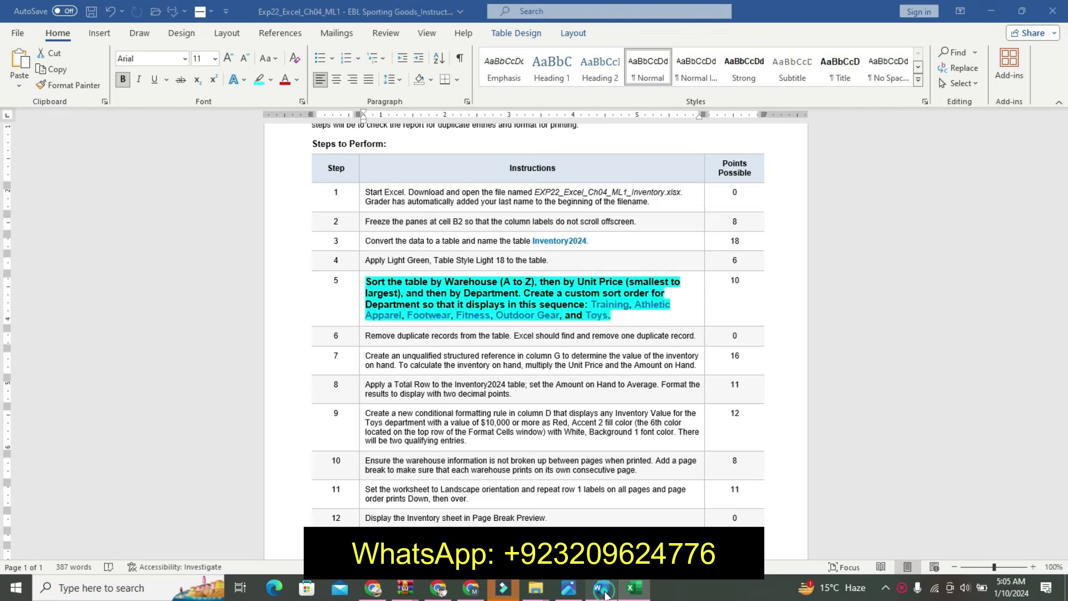
pyautogui.moveTo(591, 305); pyautogui.dragTo(617, 319)
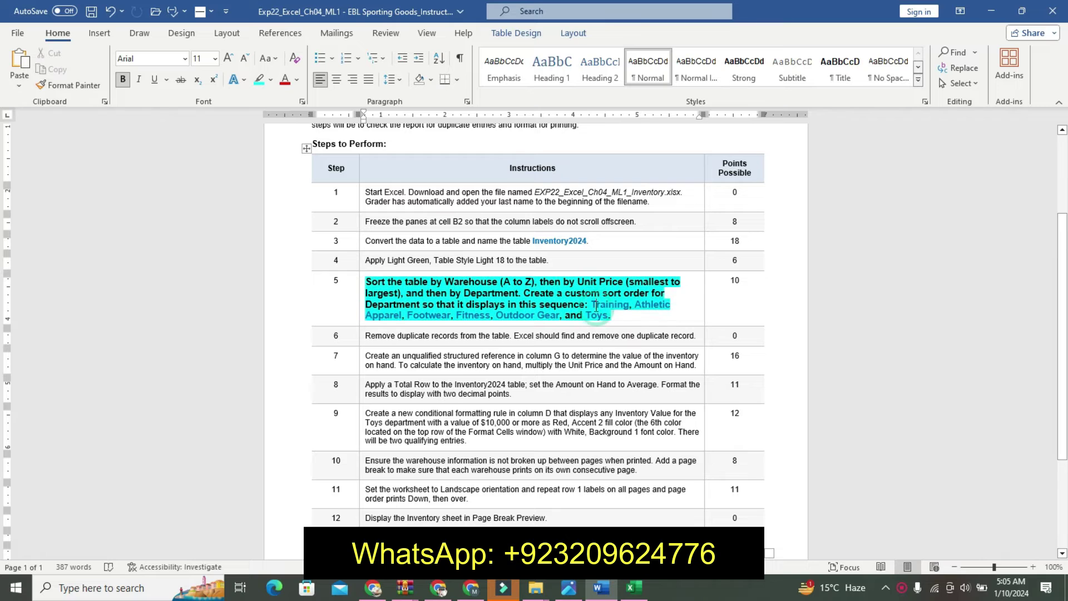
pyautogui.hotkey('ctrl', 'c')
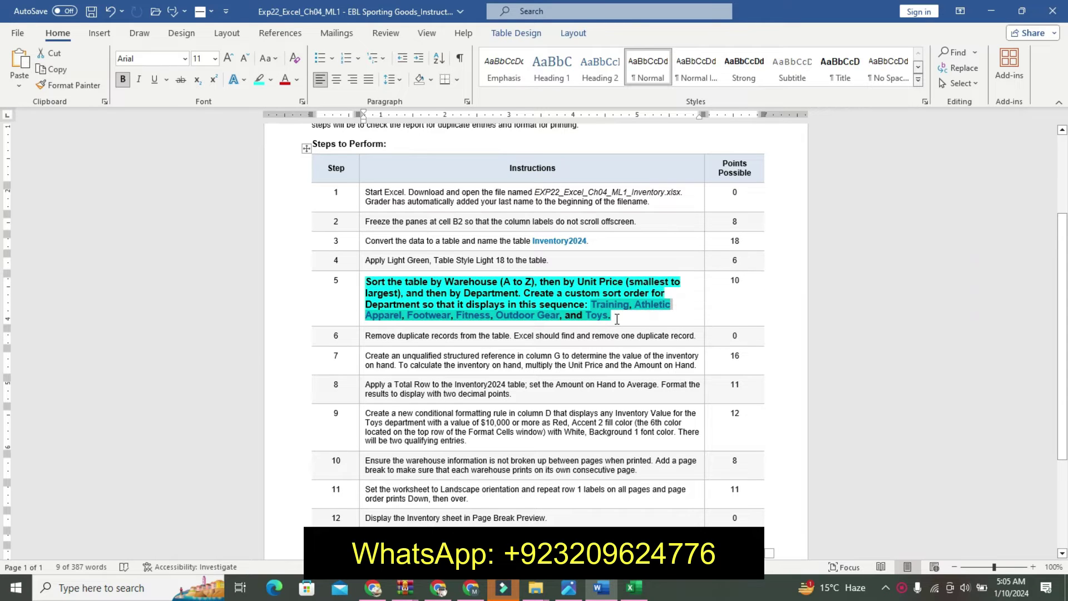
pyautogui.hotkey('ctrl', 'z')
# Add a third sort level on the Department column
pyautogui.click(634, 588)
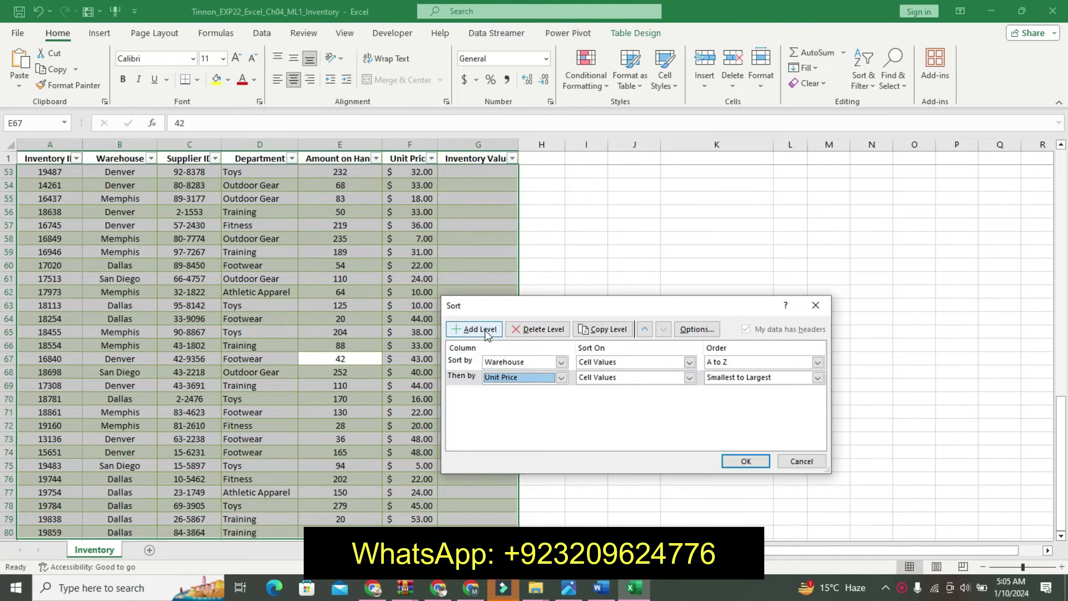
pyautogui.click(475, 329)
pyautogui.click(611, 593)
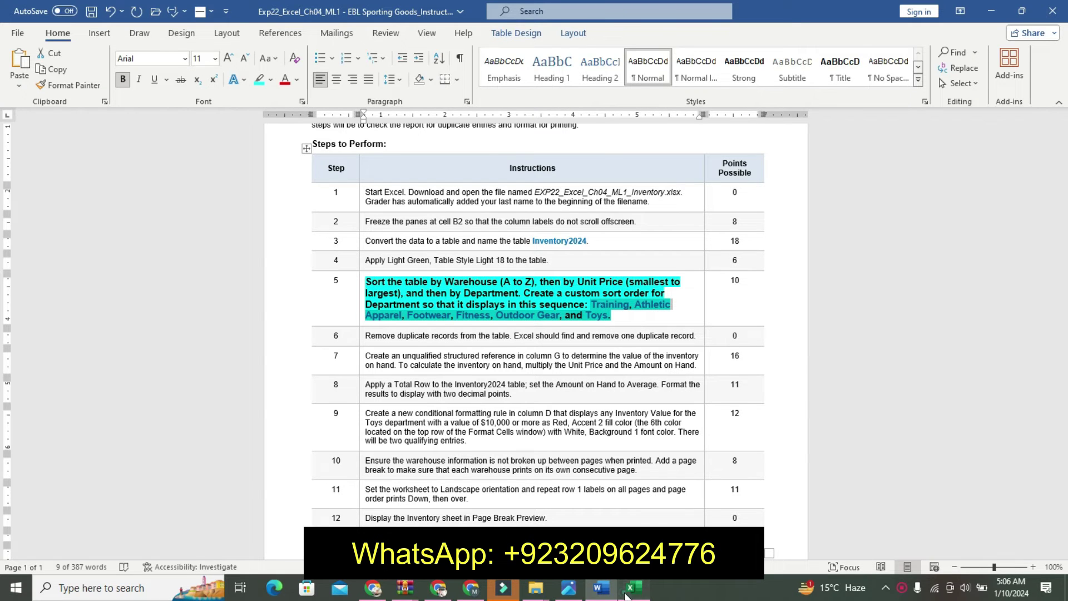
pyautogui.click(634, 587)
pyautogui.click(561, 393)
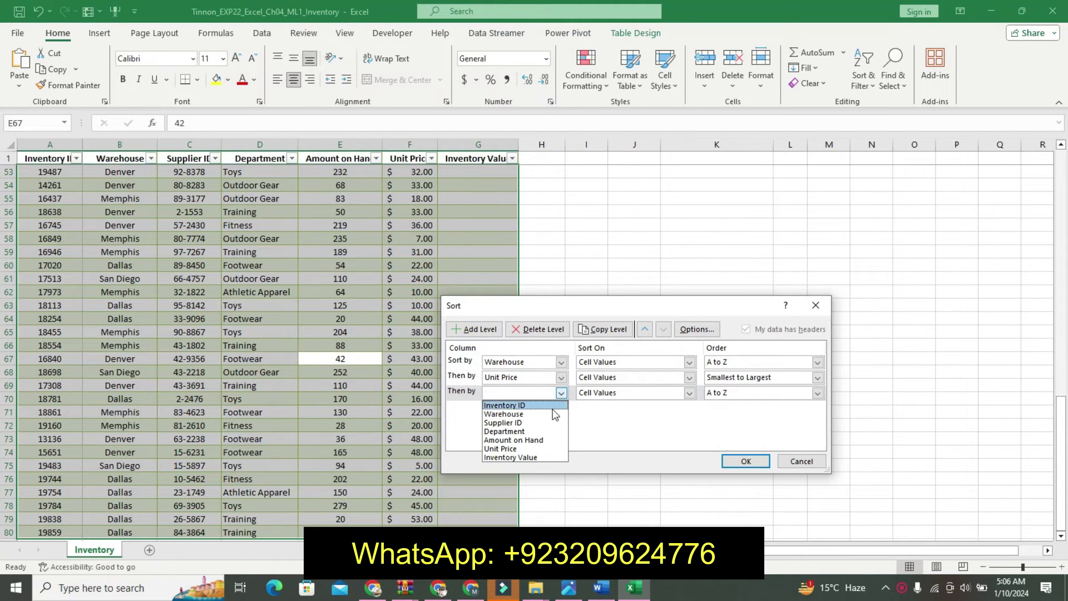
pyautogui.click(536, 433)
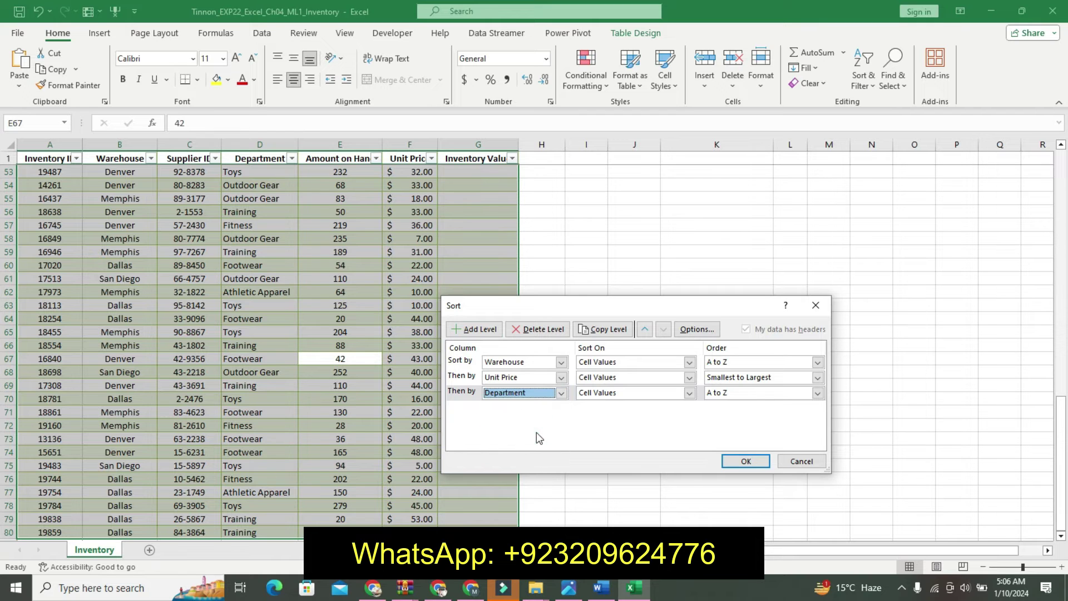
# Set the Department level's order to Custom List, opening the custom list editor
pyautogui.click(611, 591)
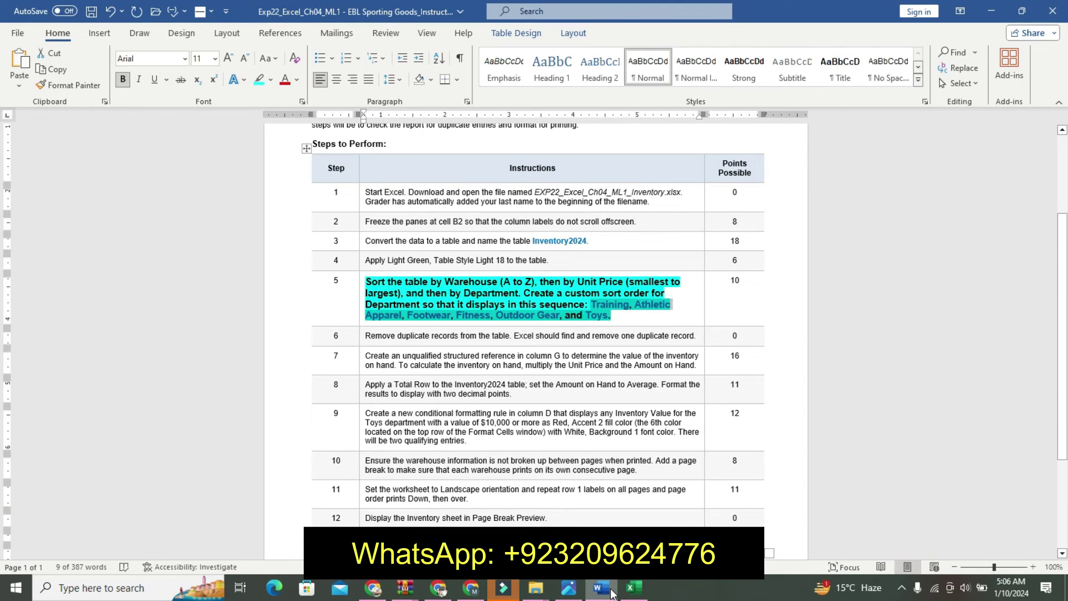
pyautogui.click(634, 588)
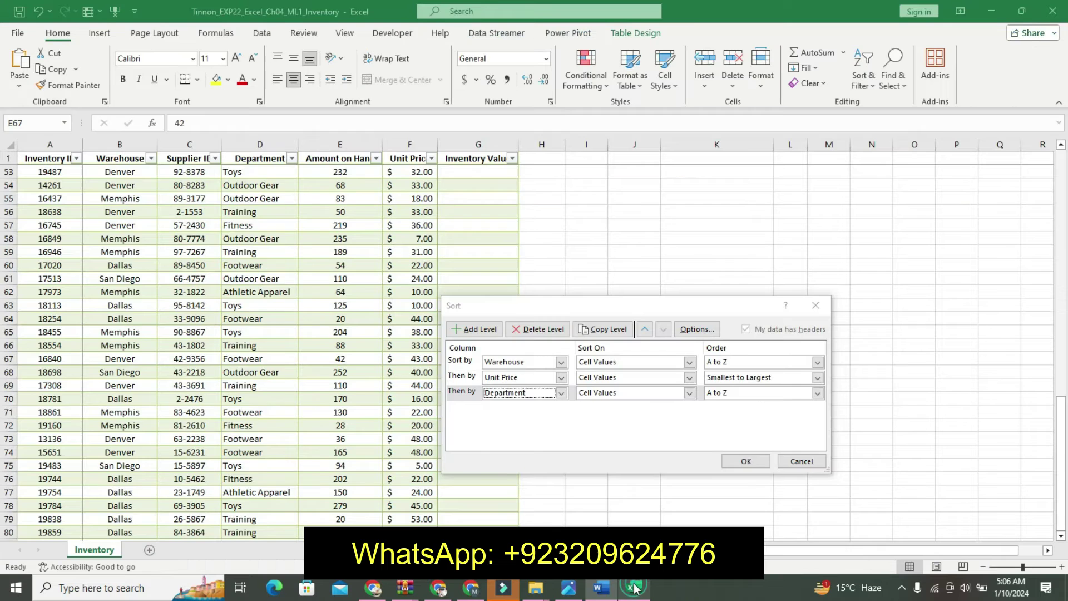
pyautogui.click(818, 393)
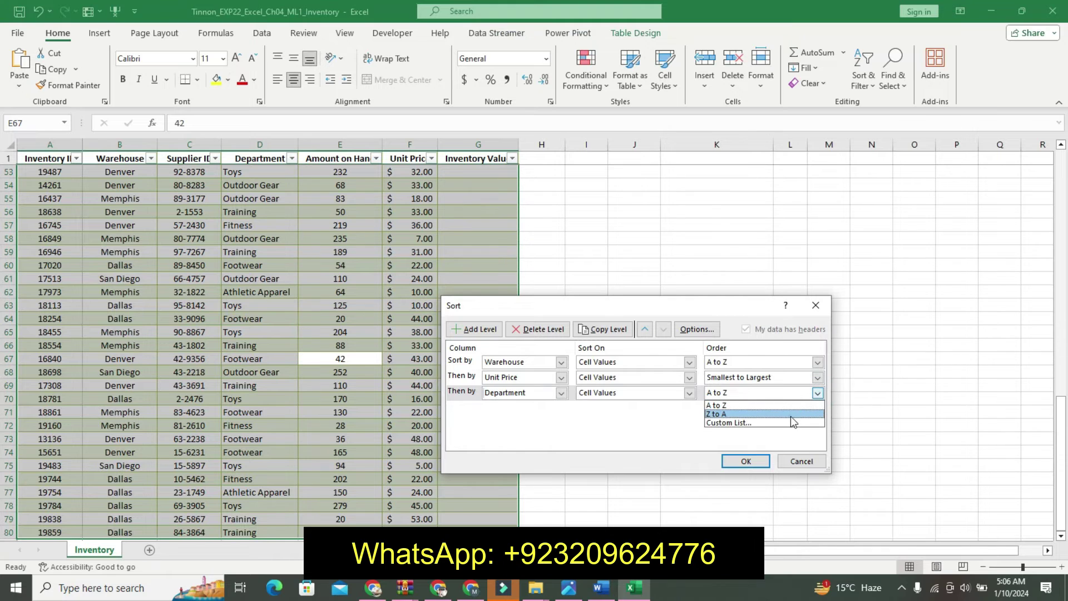
pyautogui.click(718, 413)
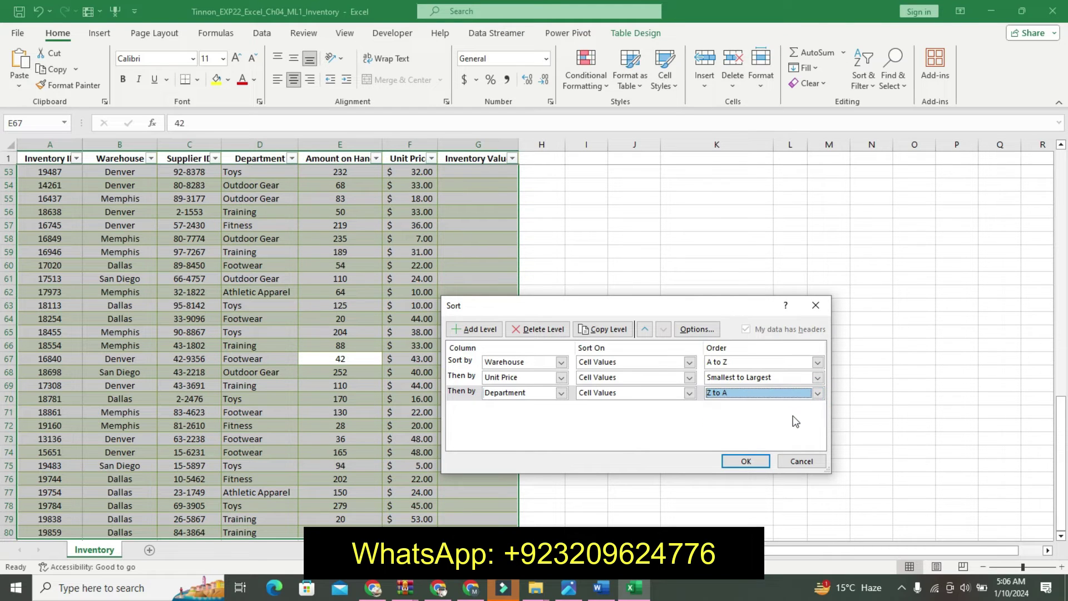
pyautogui.click(817, 392)
pyautogui.click(776, 423)
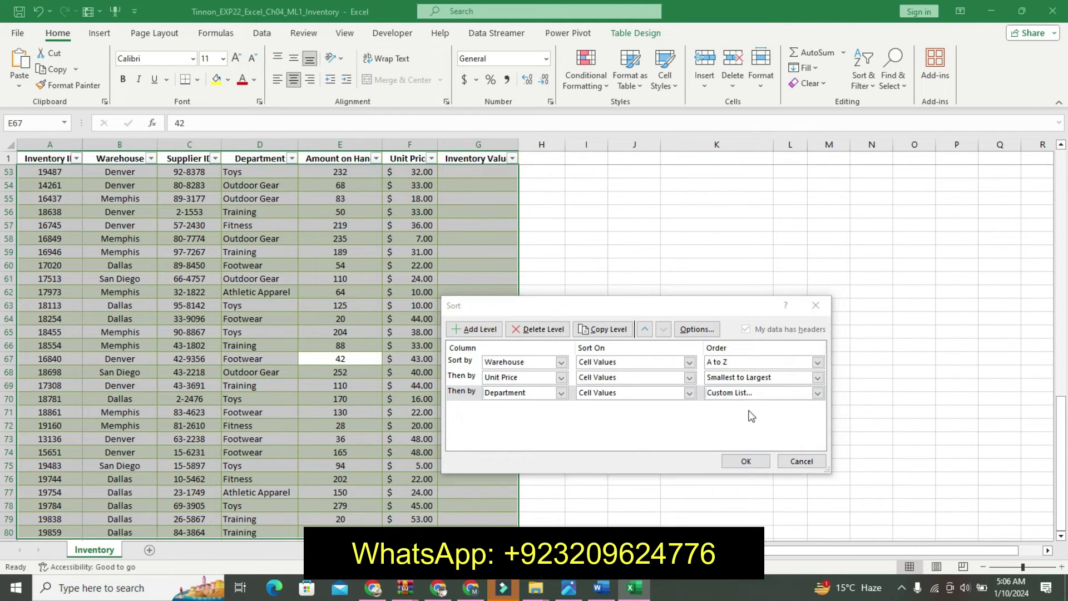
pyautogui.click(644, 339)
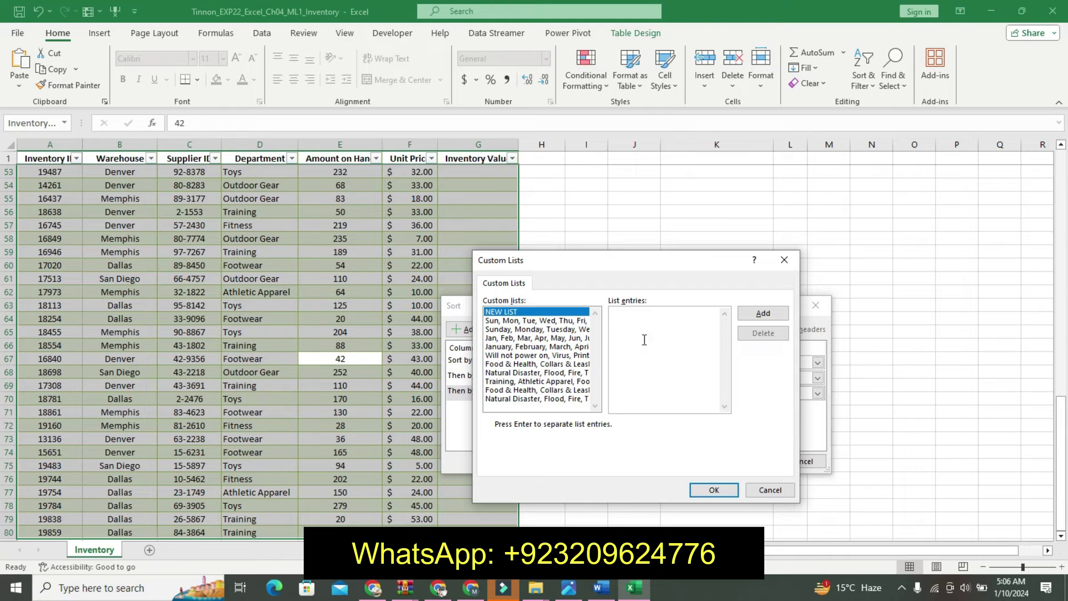
# Add the pasted Training-to-Toys department sequence as a new custom list
pyautogui.hotkey('ctrl', 'v')
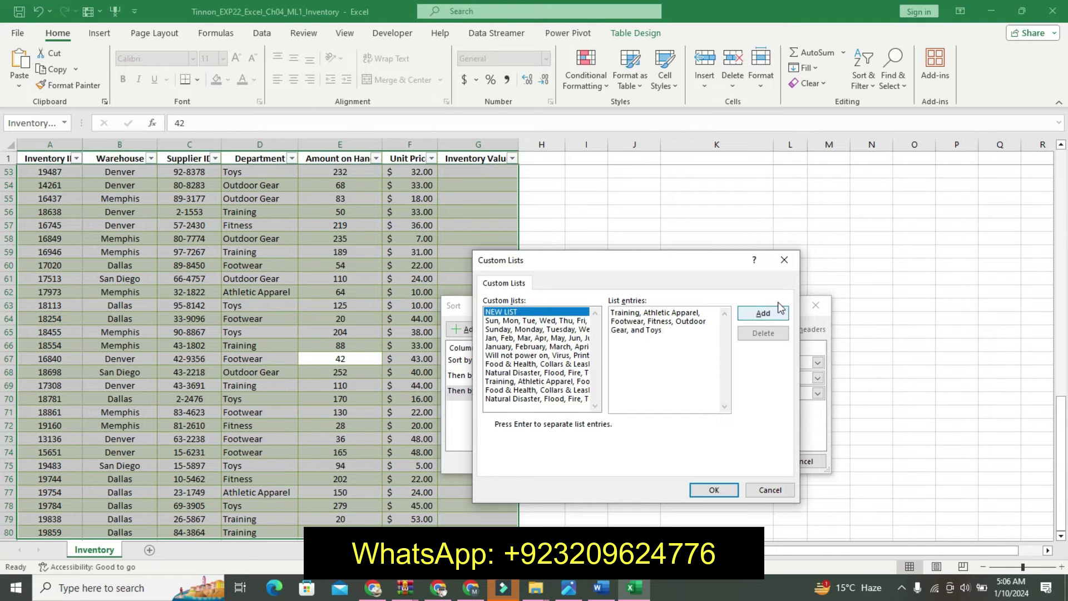
pyautogui.click(763, 313)
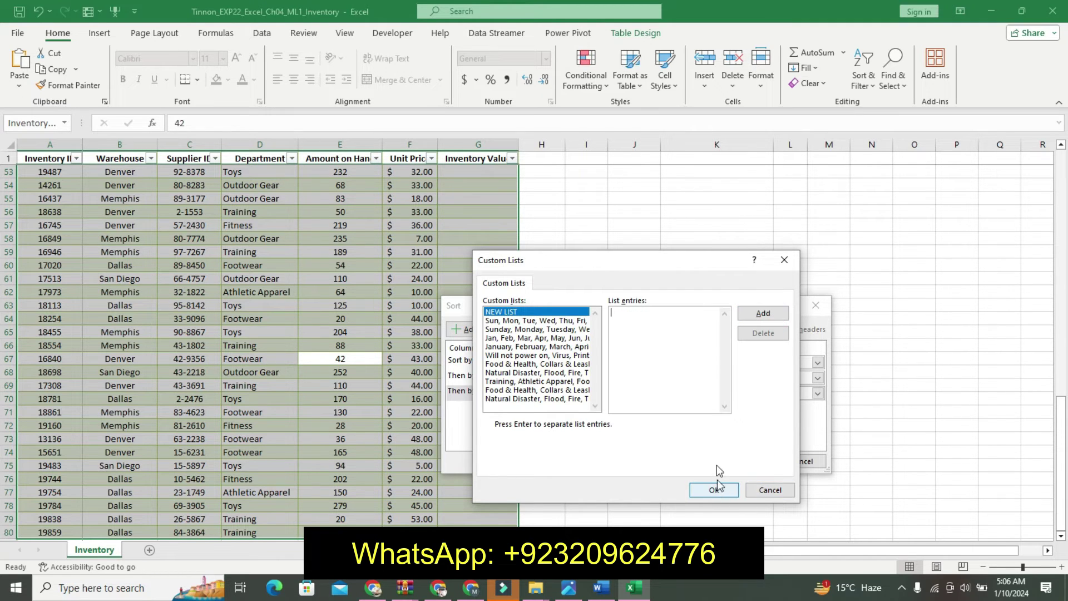
pyautogui.hotkey('ctrl', 'v')
pyautogui.click(661, 333)
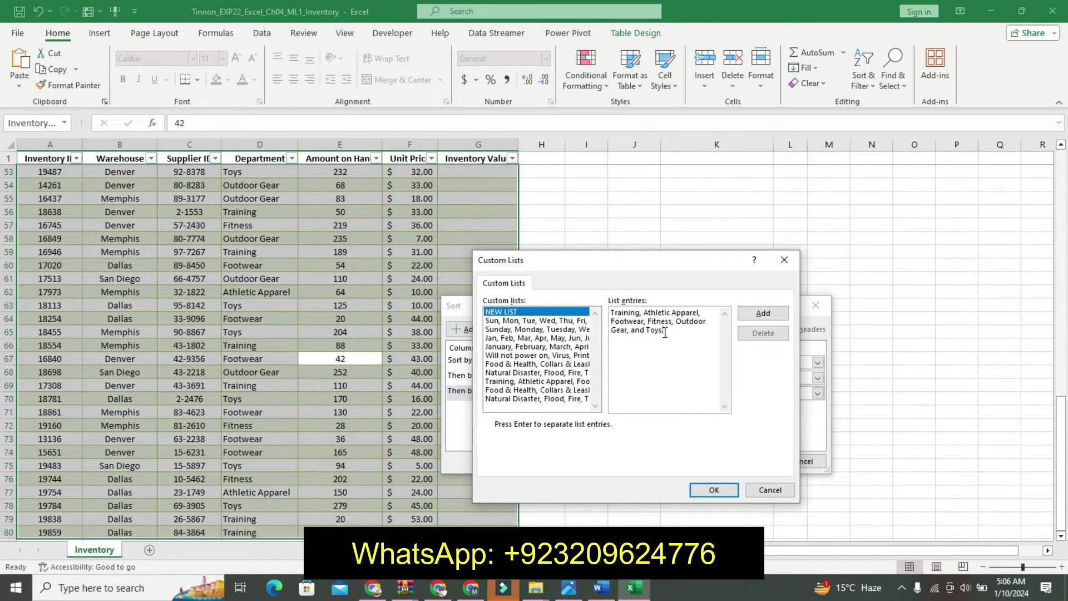
pyautogui.click(763, 313)
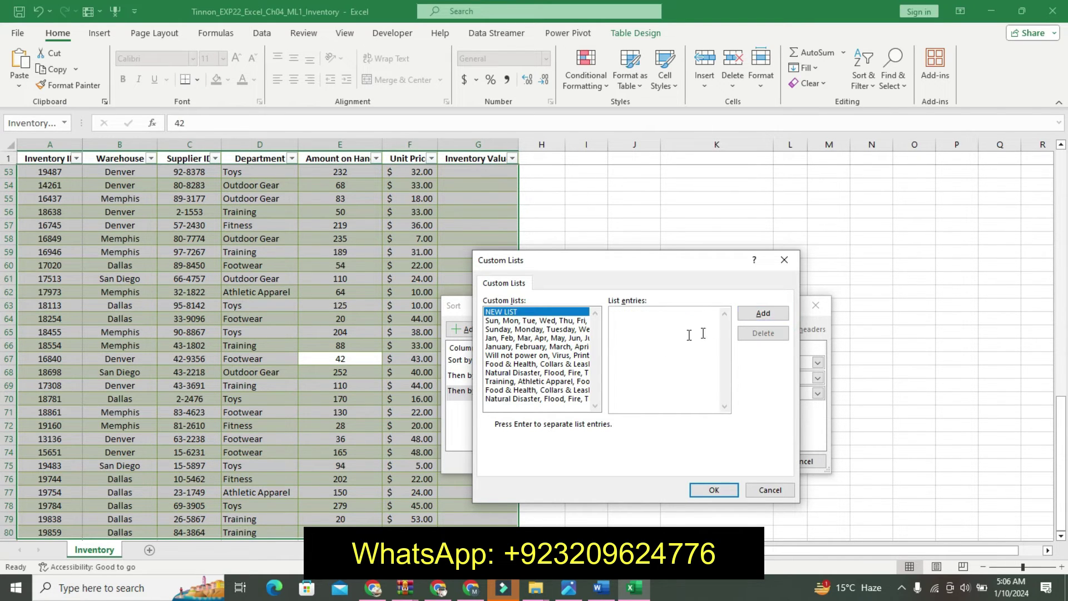
# Use the Training-to-Toys list as the Department order and apply the three-level sort
pyautogui.click(642, 357)
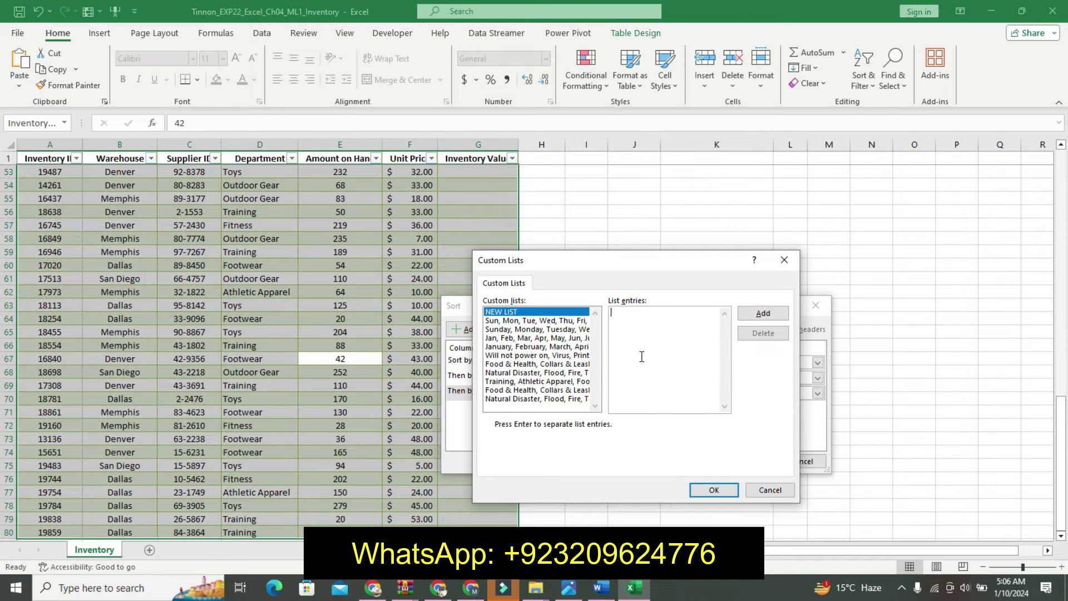
pyautogui.click(567, 382)
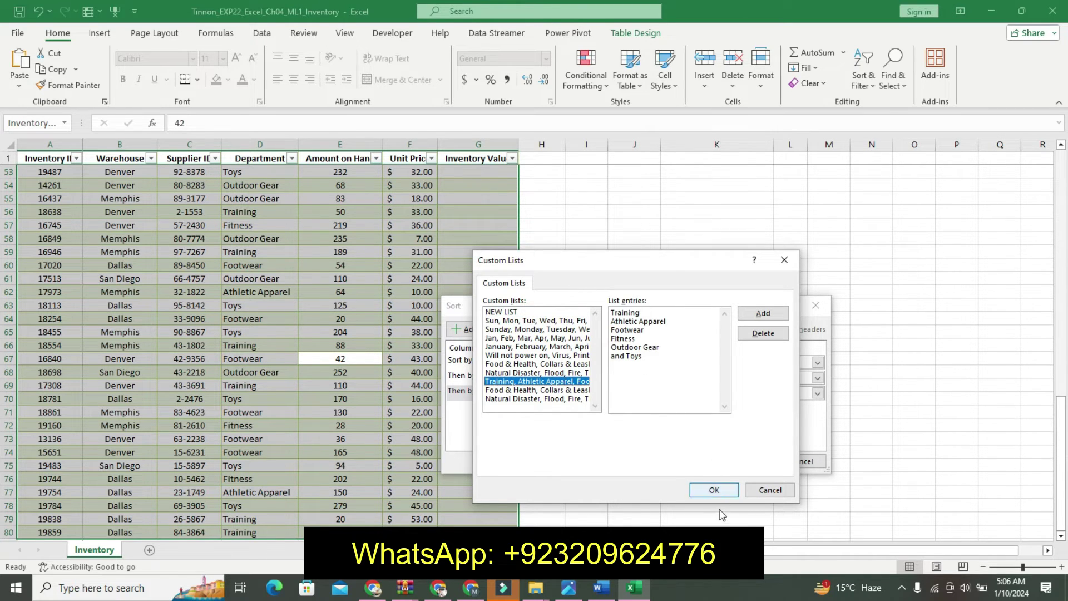
pyautogui.click(714, 490)
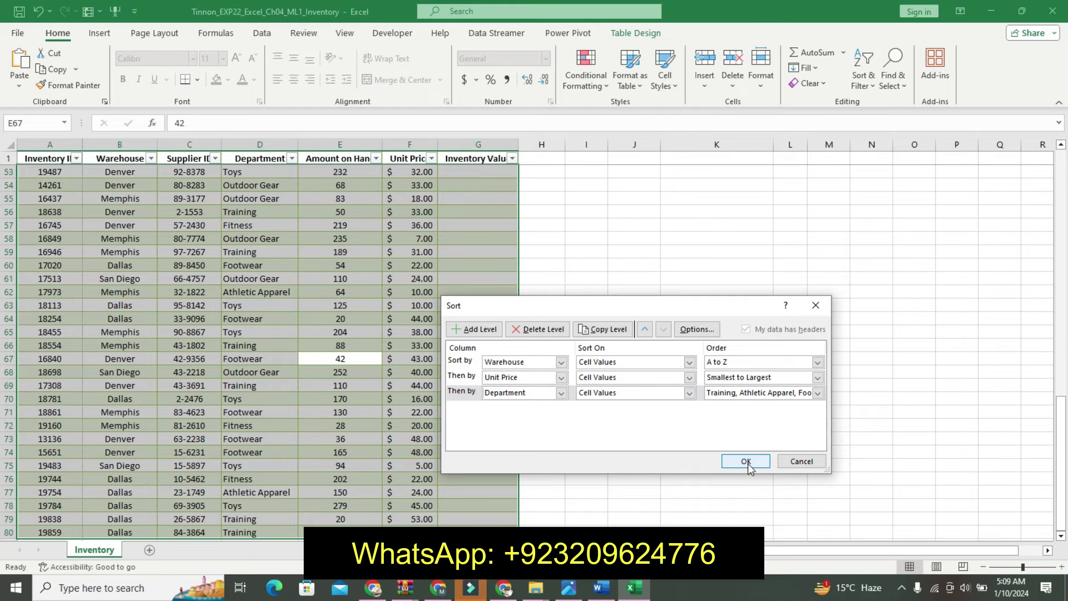
pyautogui.click(745, 461)
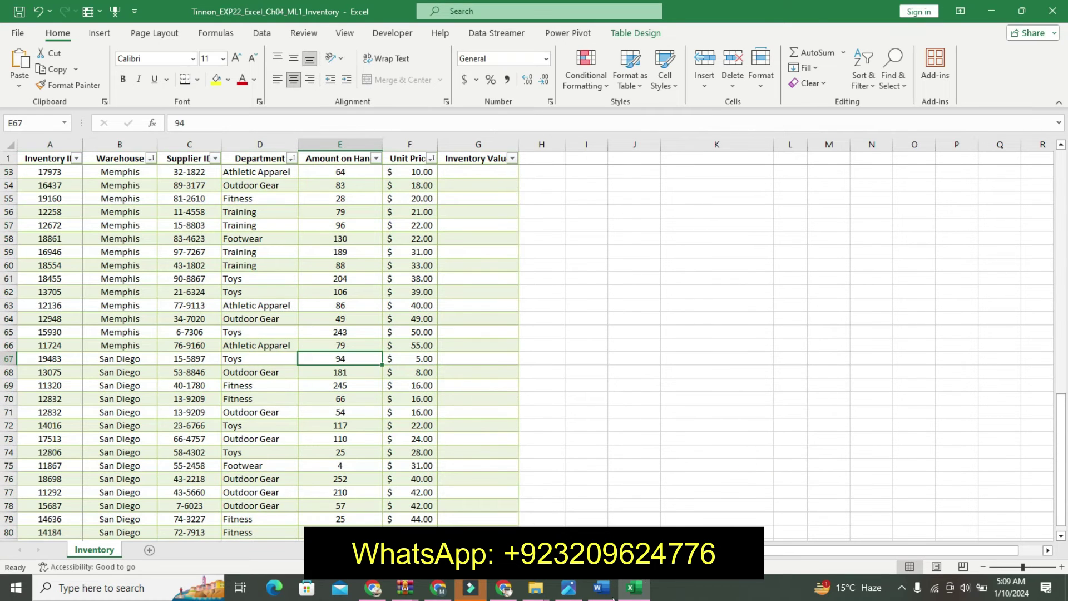
pyautogui.click(612, 598)
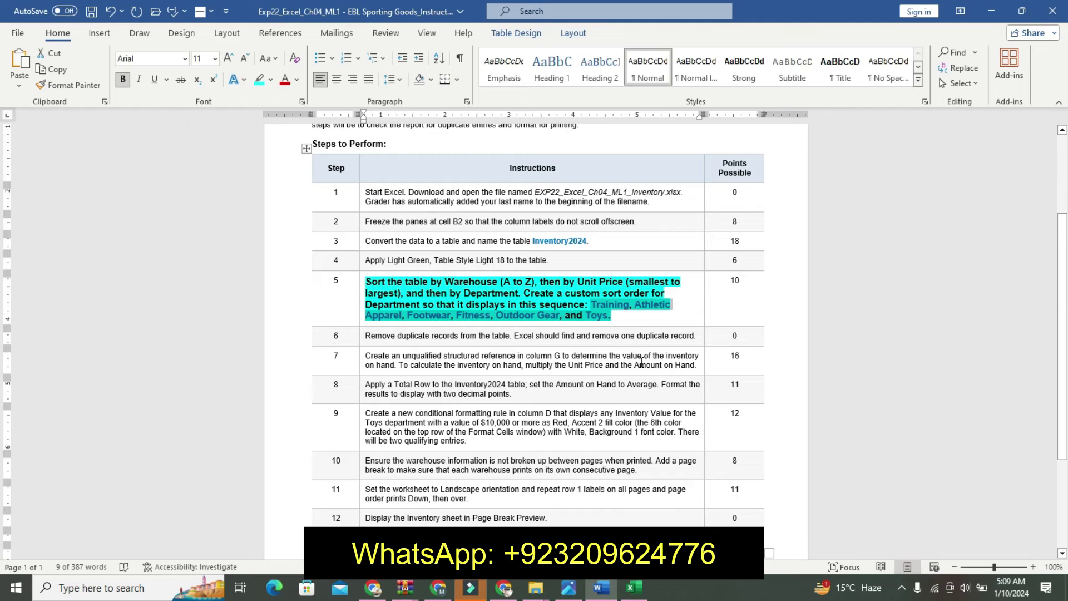
# Undo step 5's emphasis and make step 6's text larger, bold and highlighted
pyautogui.hotkey('ctrl', 'z')
pyautogui.hotkey('ctrl', 'z')
pyautogui.hotkey('ctrl', 'z')
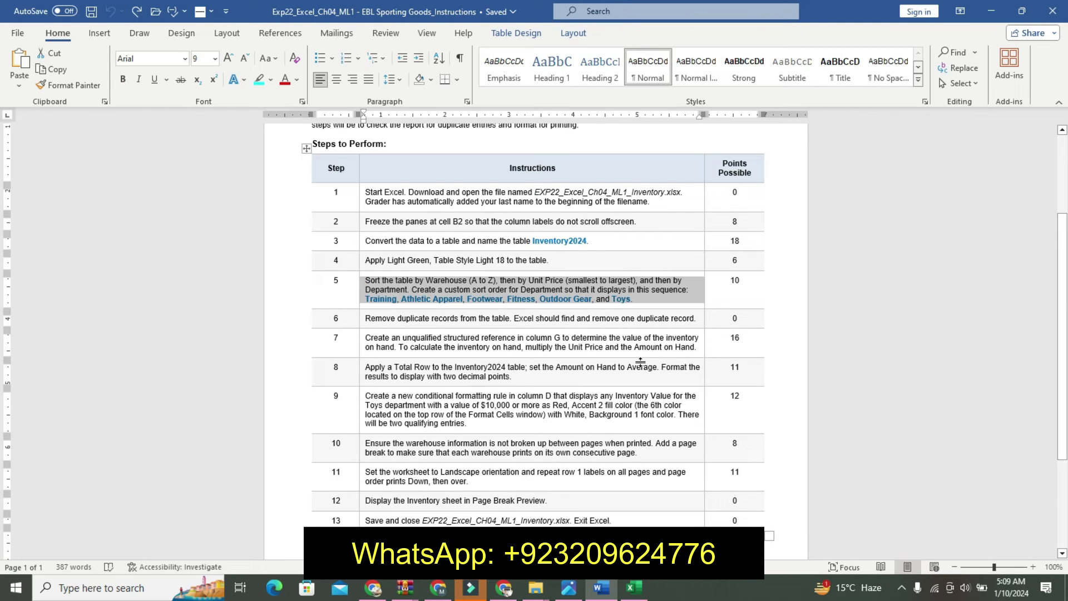
pyautogui.click(362, 321)
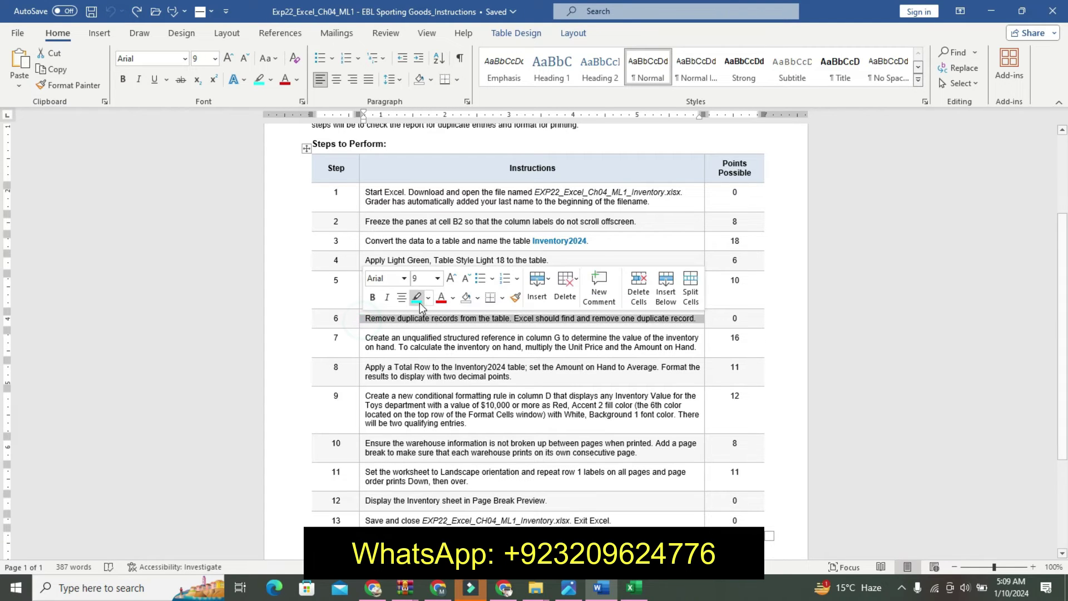
pyautogui.click(451, 278)
pyautogui.click(451, 277)
pyautogui.click(373, 296)
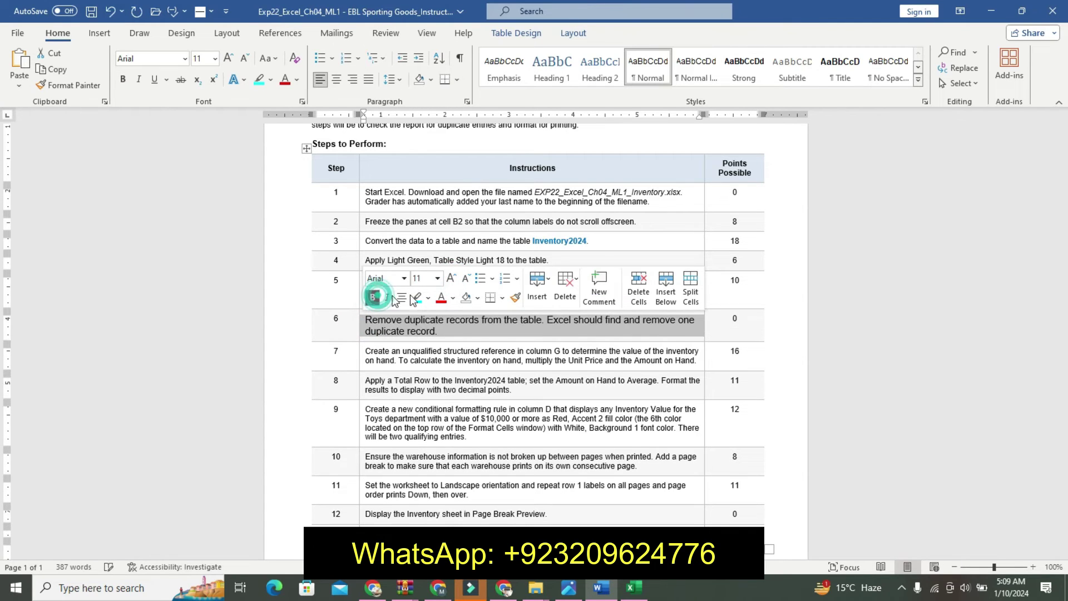
pyautogui.click(415, 298)
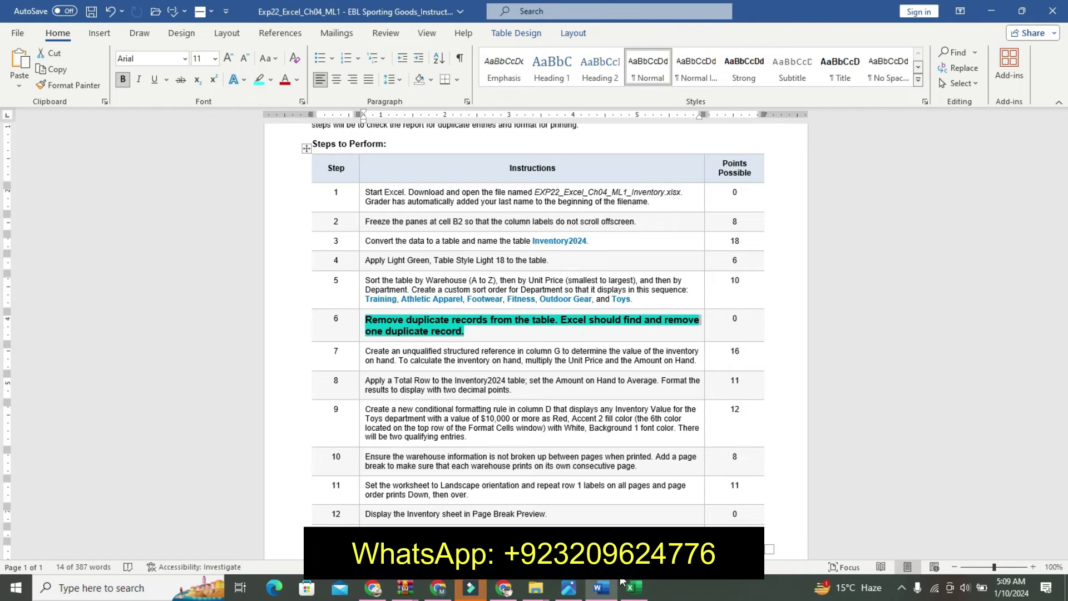
pyautogui.click(646, 589)
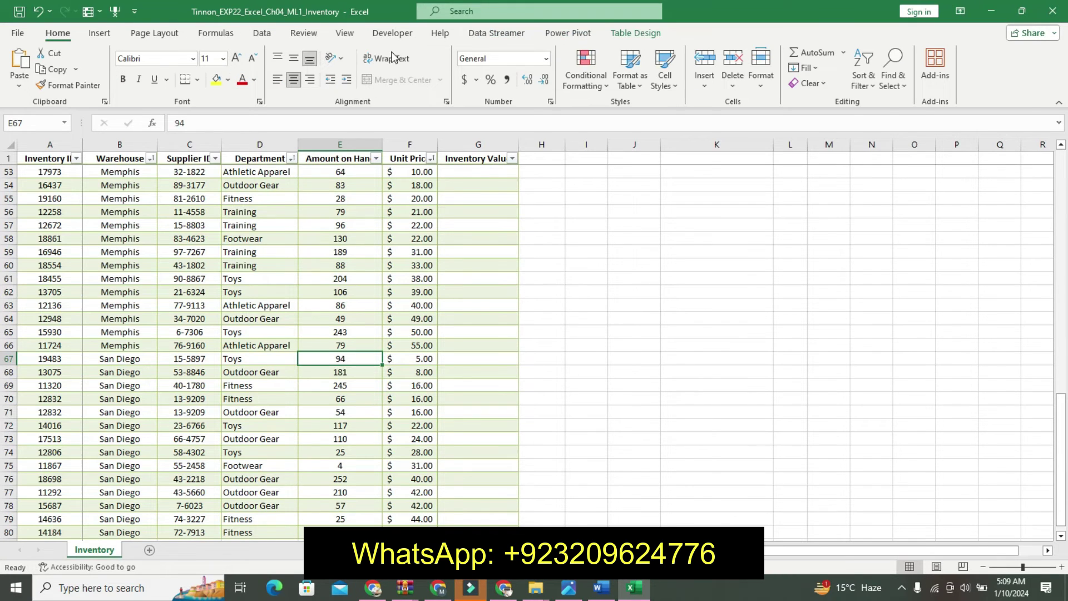
# Remove duplicates from Inventory2024 comparing all columns, deleting 1 duplicate record
pyautogui.click(345, 33)
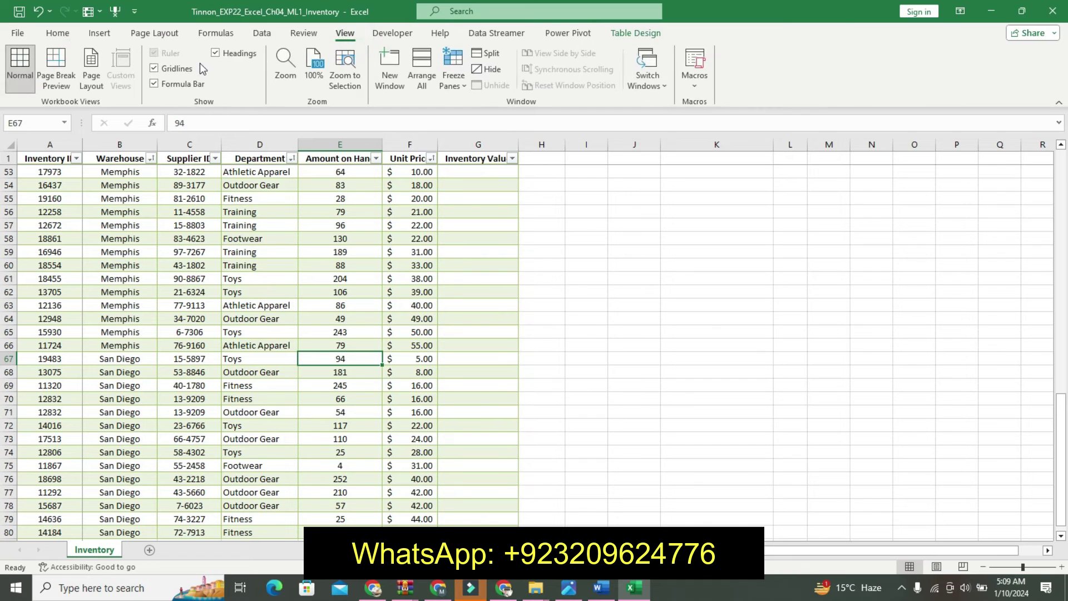
pyautogui.click(618, 34)
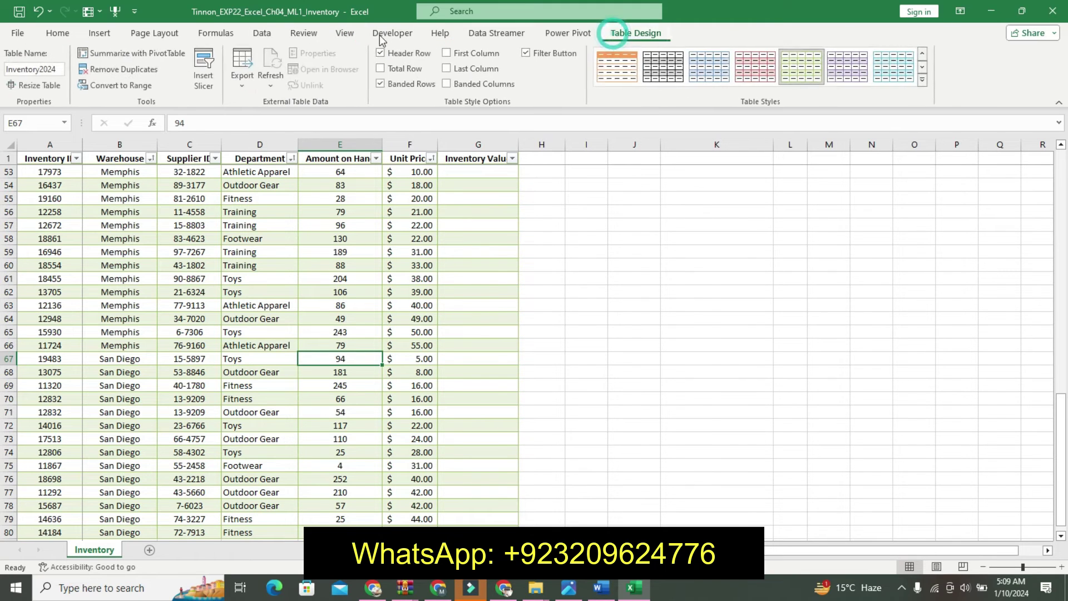
pyautogui.click(151, 69)
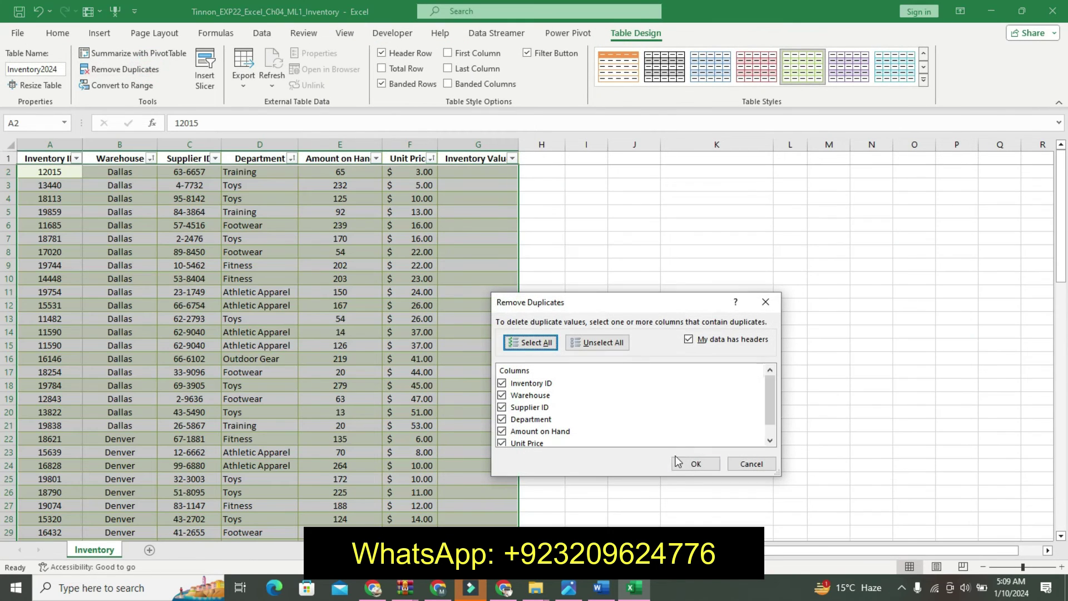
pyautogui.click(695, 464)
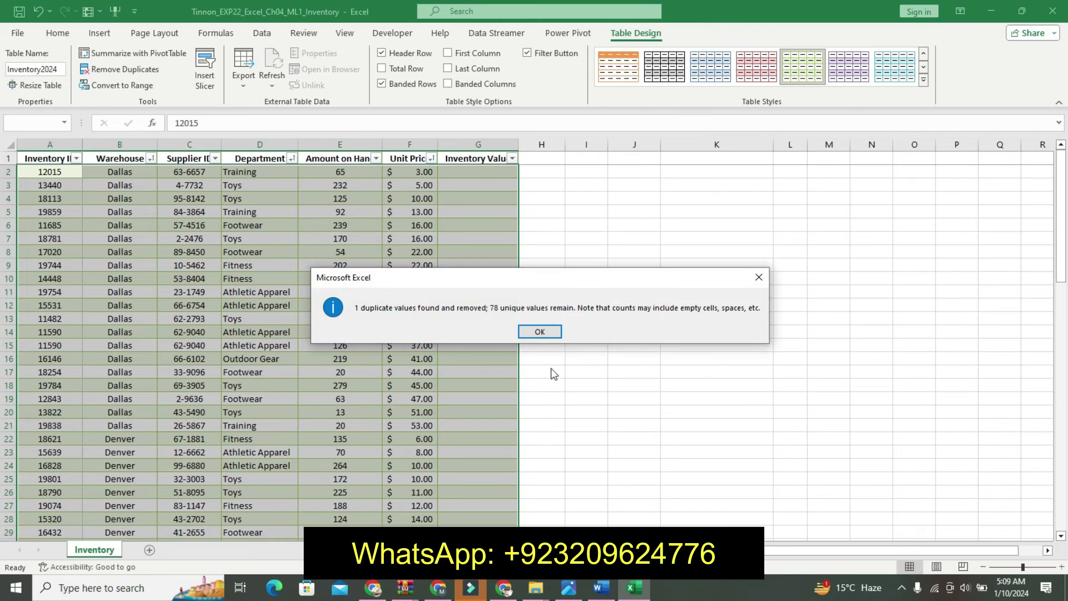
pyautogui.click(540, 332)
pyautogui.scroll(-15, 588, 390)
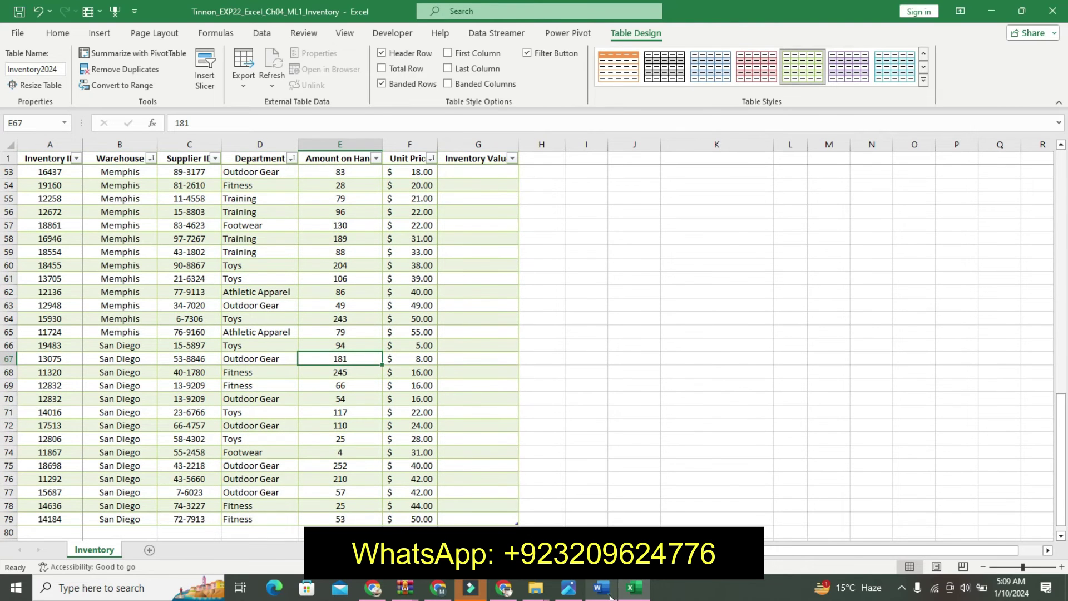
pyautogui.hotkey('alt', 'Tab')
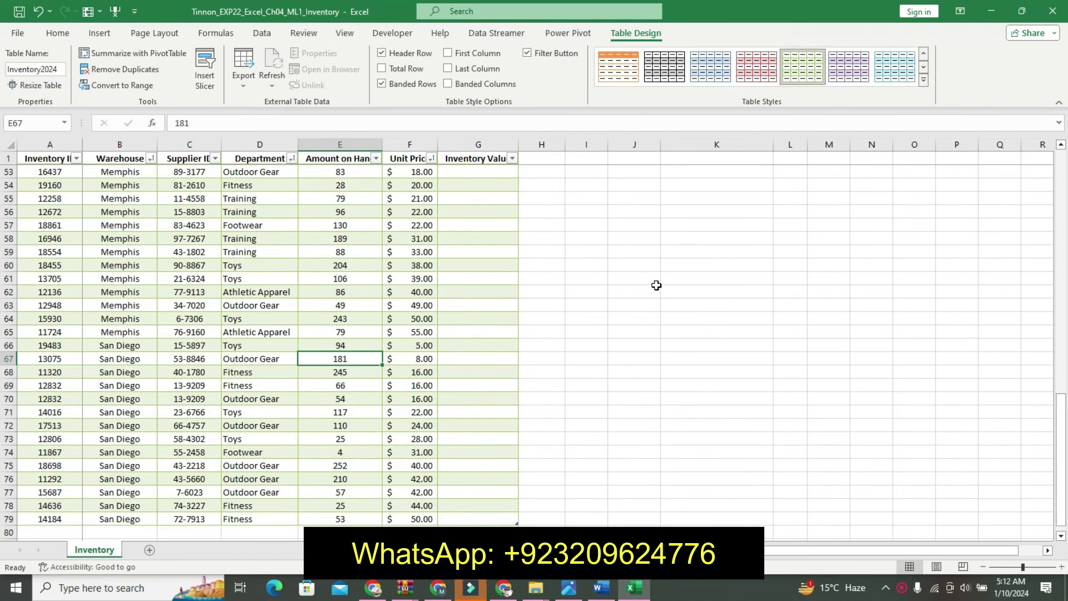
# Undo and redo the duplicate removal, again leaving 78 unique values
pyautogui.hotkey('ctrl', 'z')
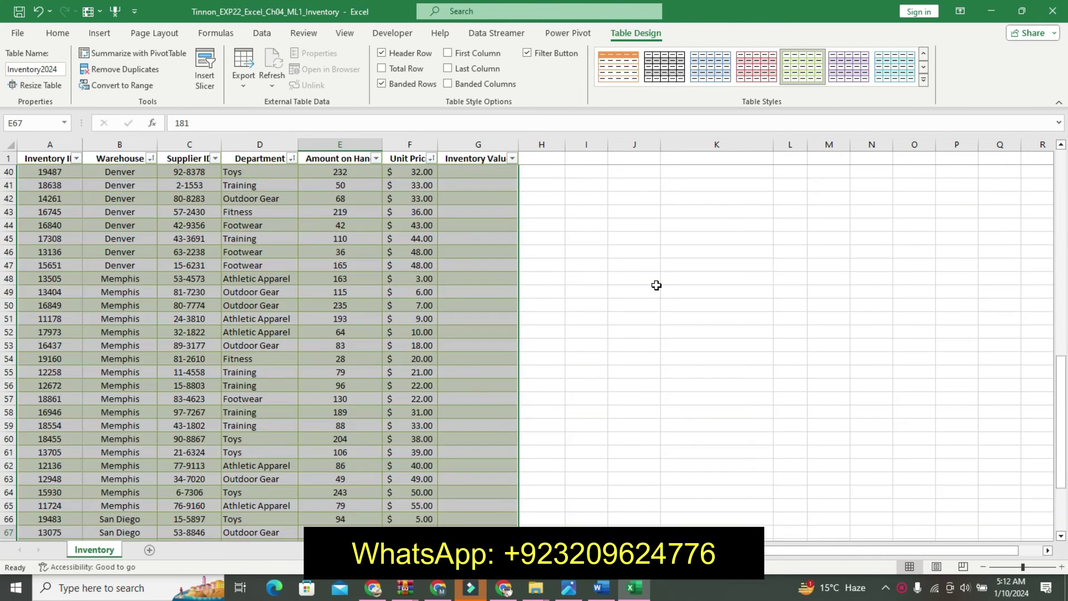
pyautogui.click(146, 70)
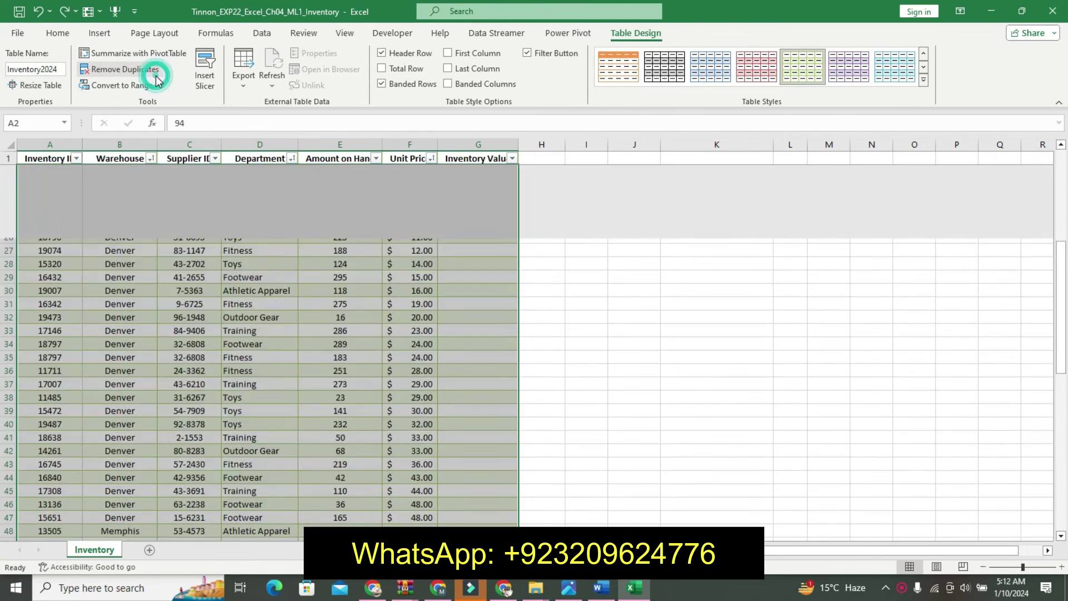
pyautogui.click(696, 464)
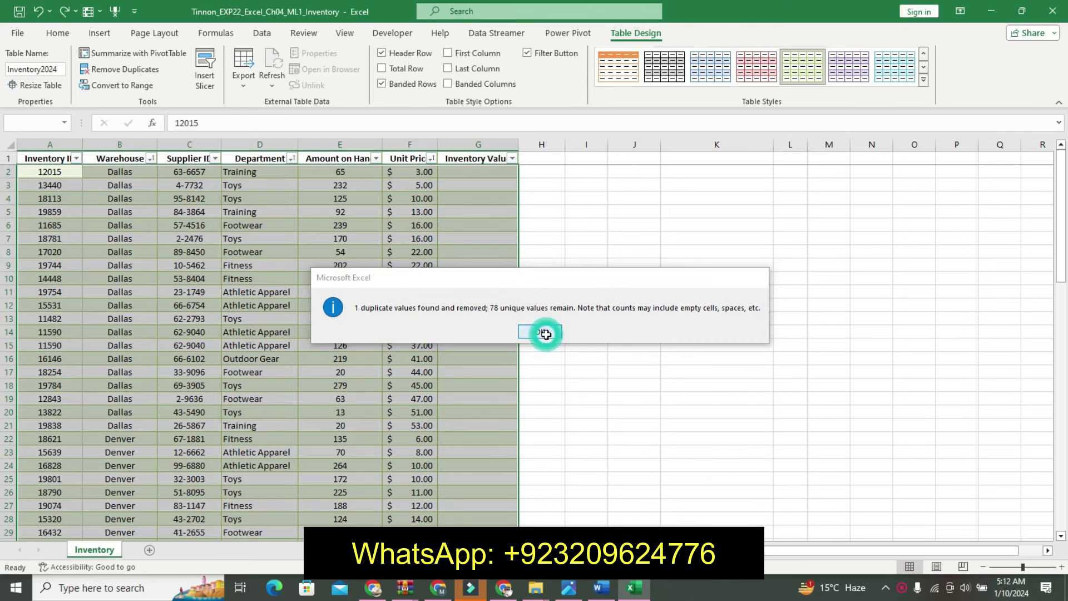
pyautogui.click(540, 332)
pyautogui.click(602, 591)
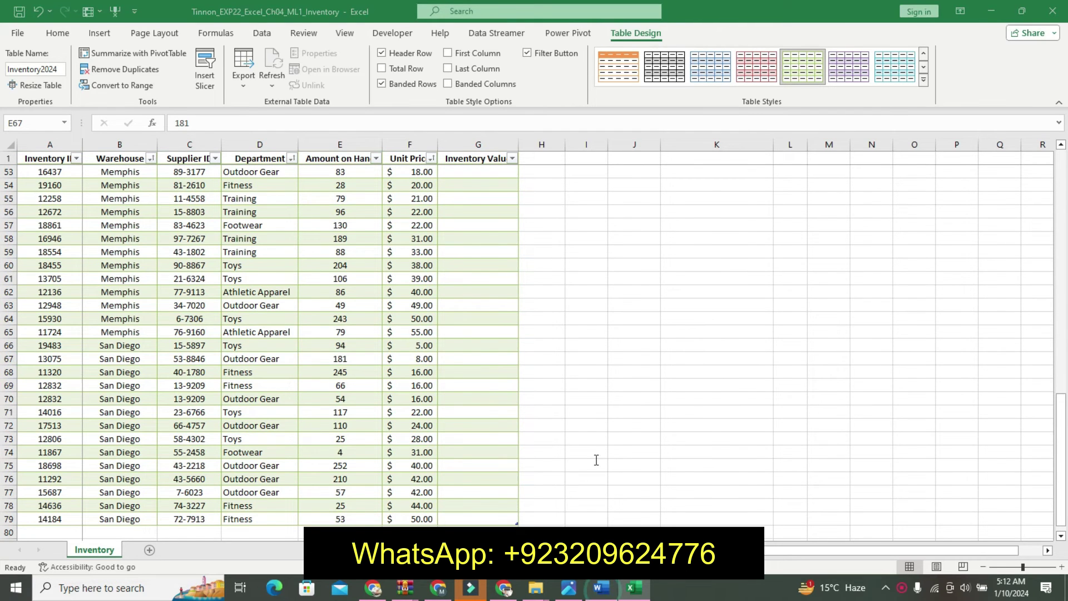
# Undo step 6's emphasis and make step 7's text larger, bold and teal-highlighted
pyautogui.hotkey('ctrl', 'z')
pyautogui.hotkey('ctrl', 'z')
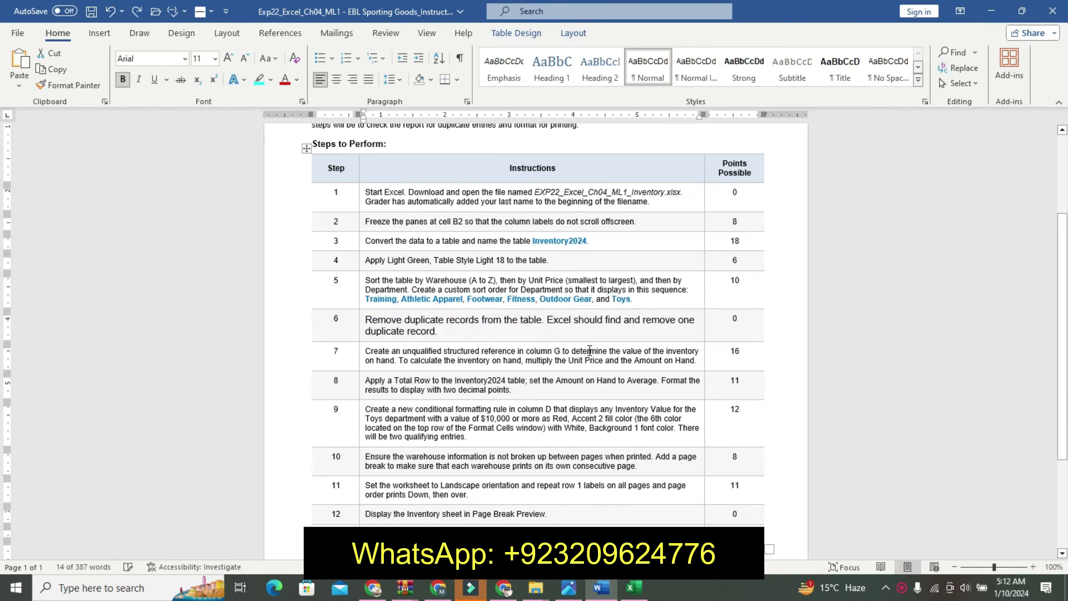
pyautogui.hotkey('ctrl', 'z')
pyautogui.hotkey('ctrl', 'z')
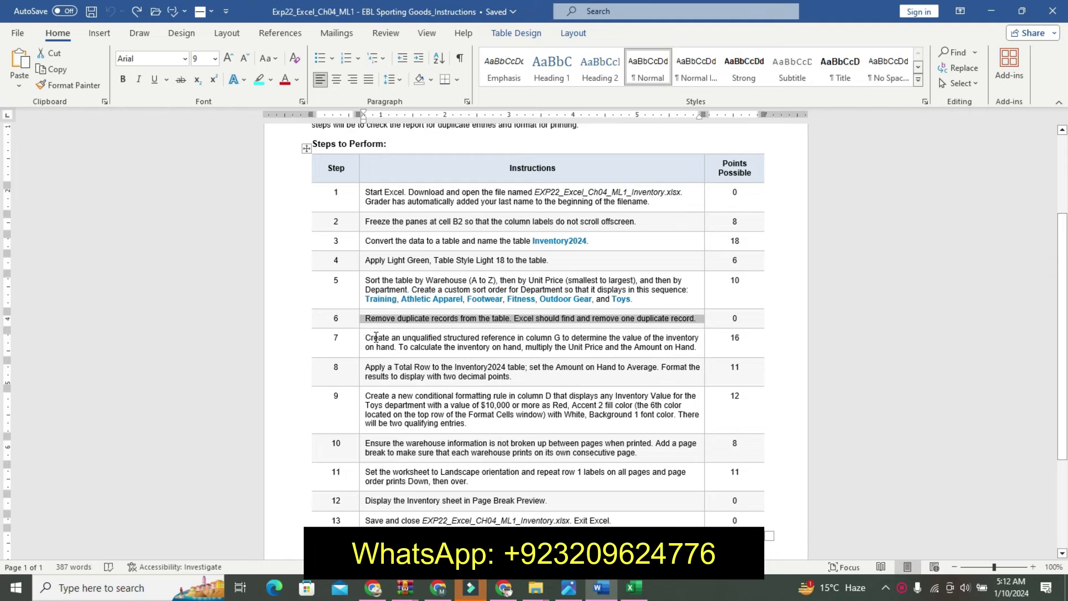
pyautogui.click(361, 341)
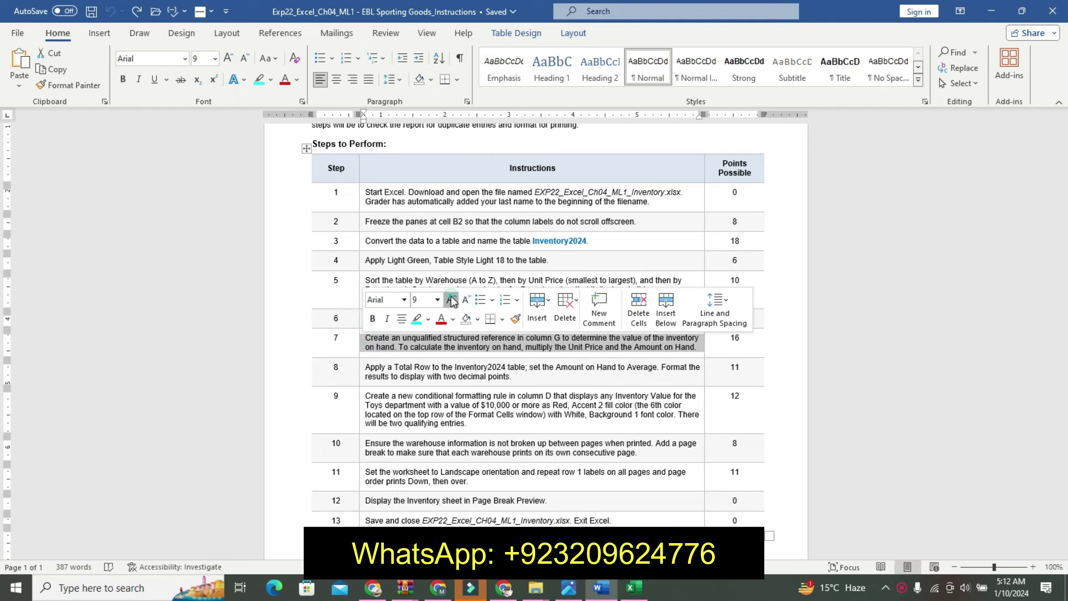
pyautogui.click(452, 301)
pyautogui.click(451, 301)
pyautogui.click(372, 318)
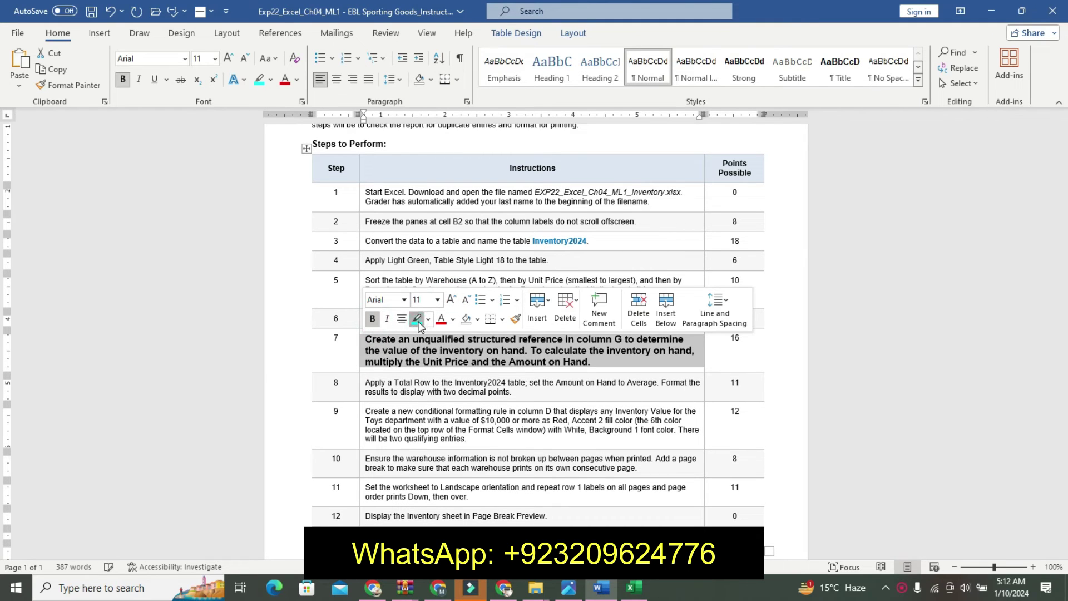
pyautogui.click(418, 318)
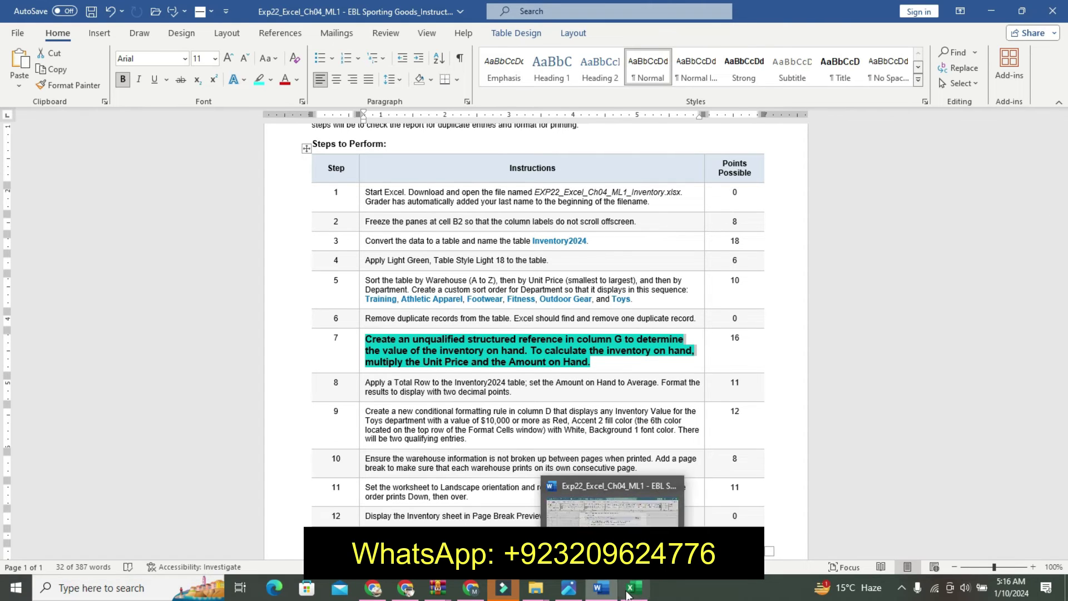
pyautogui.moveTo(633, 588)
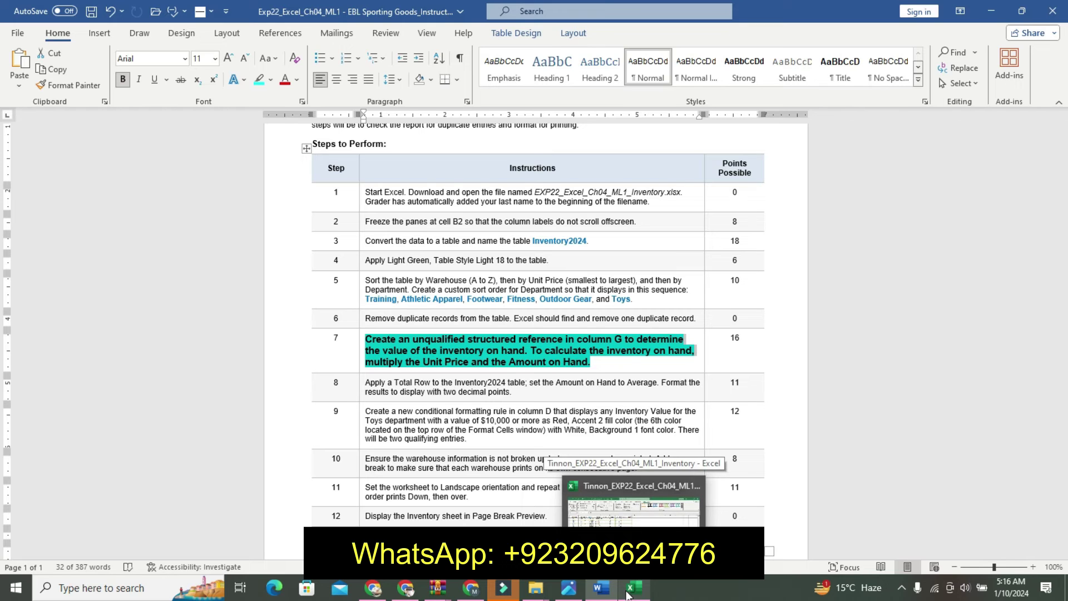
# Enter =[@[Amount on Hand]]*[@[Unit Price]] in G53 so Inventory Value fills the column
pyautogui.click(628, 594)
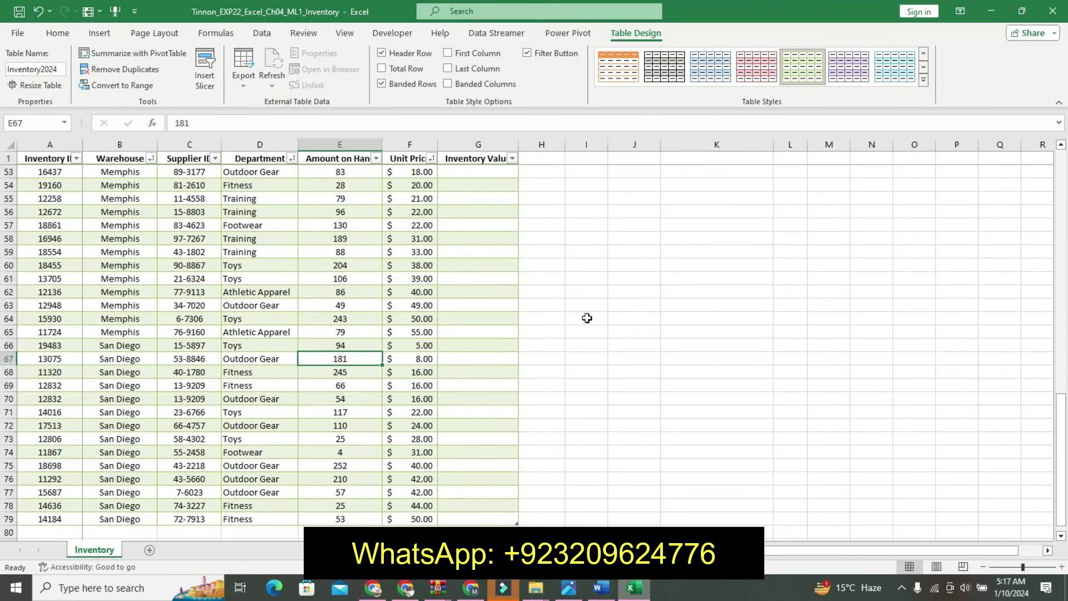
pyautogui.click(498, 174)
pyautogui.write('=')
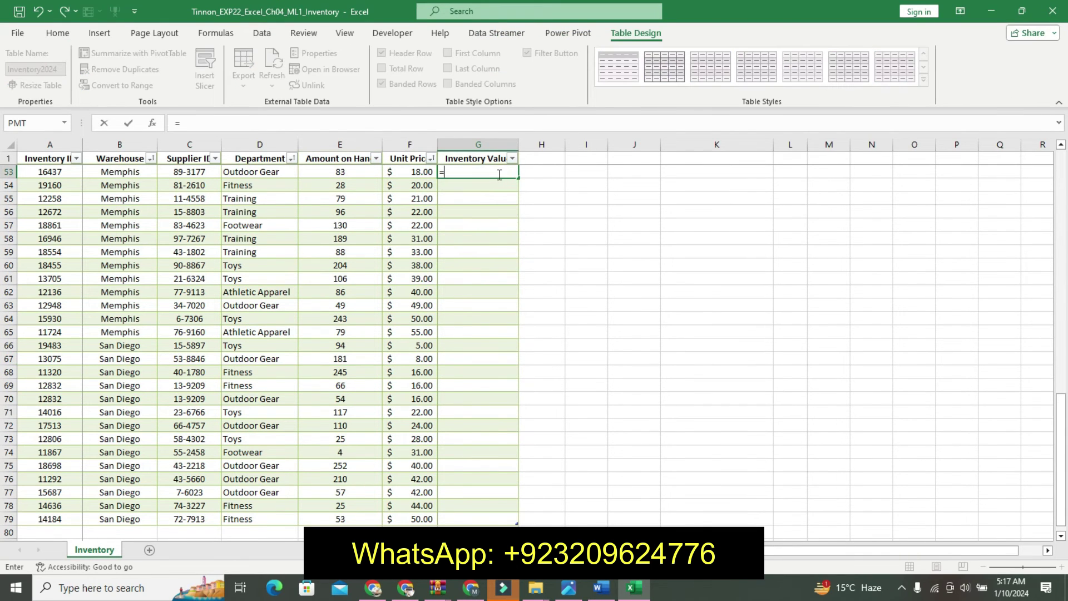
pyautogui.click(357, 171)
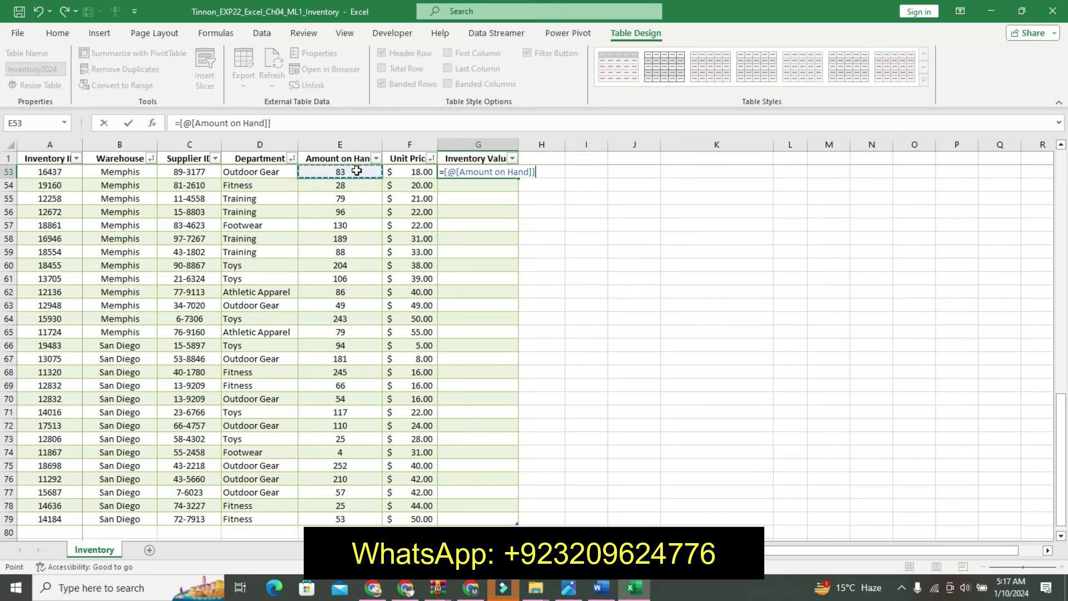
pyautogui.write('*')
pyautogui.click(392, 170)
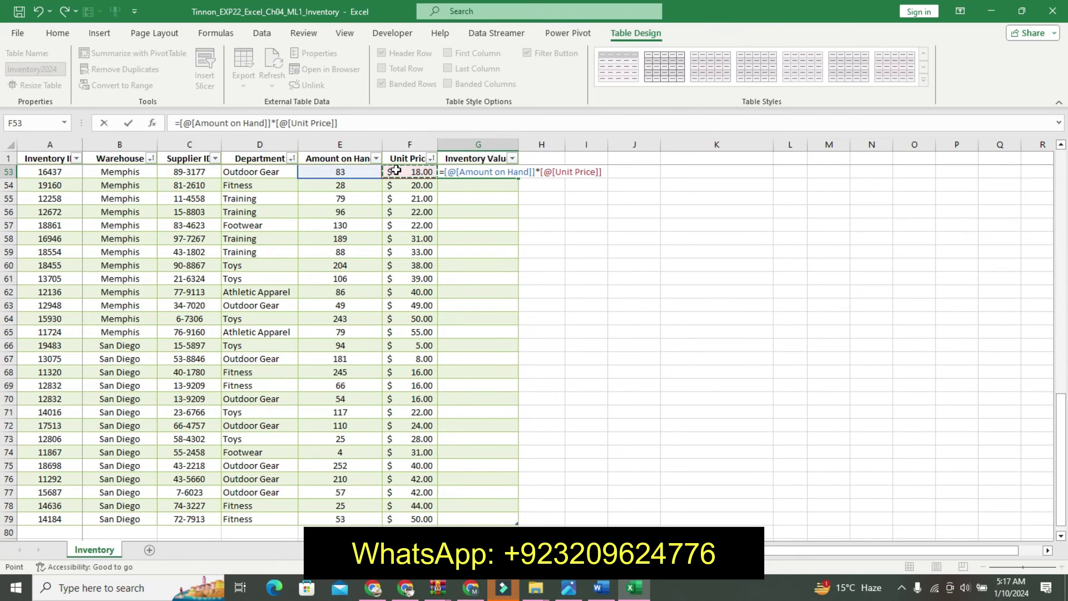
pyautogui.press('Return')
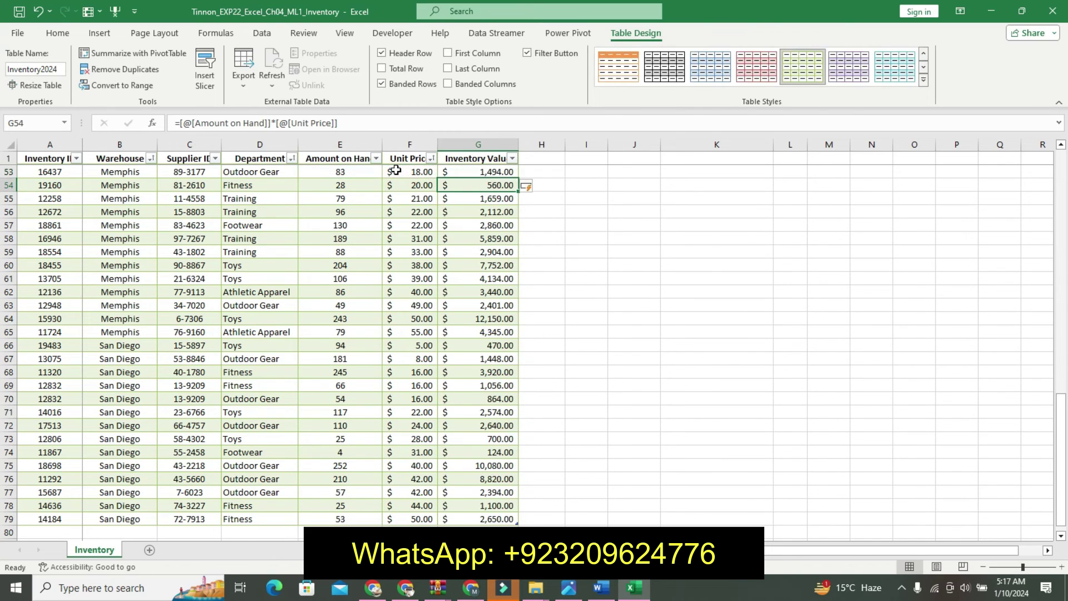
pyautogui.click(470, 171)
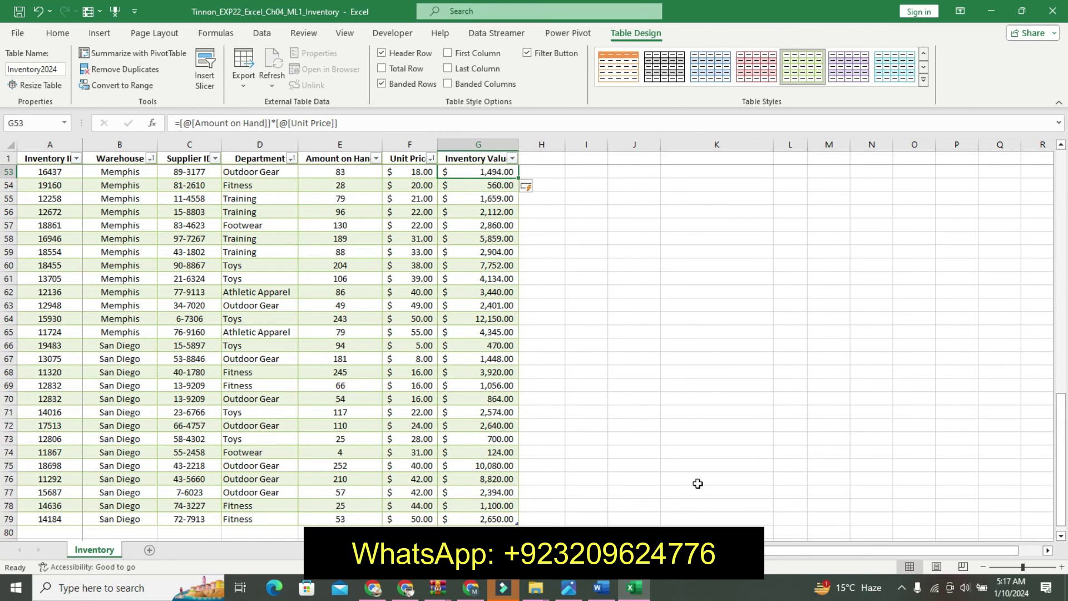
pyautogui.click(601, 588)
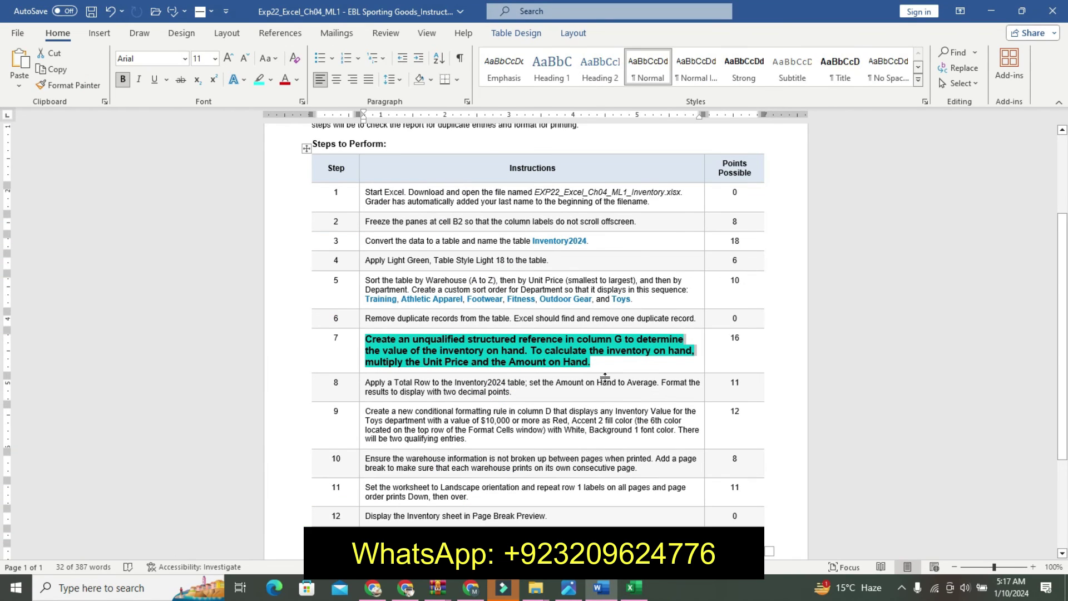
# Undo step 7's formatting and make step 8's text 11 pt, bold and teal-highlighted
pyautogui.hotkey('ctrl', 'z')
pyautogui.hotkey('ctrl', 'z')
pyautogui.hotkey('ctrl', 'z')
pyautogui.hotkey('ctrl', 'z')
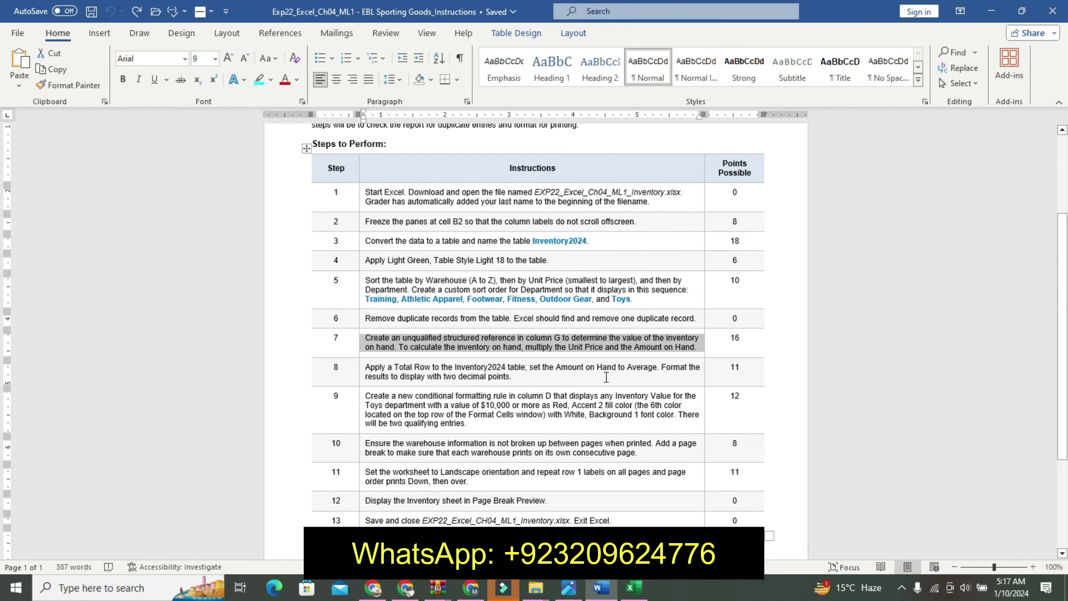
pyautogui.click(360, 373)
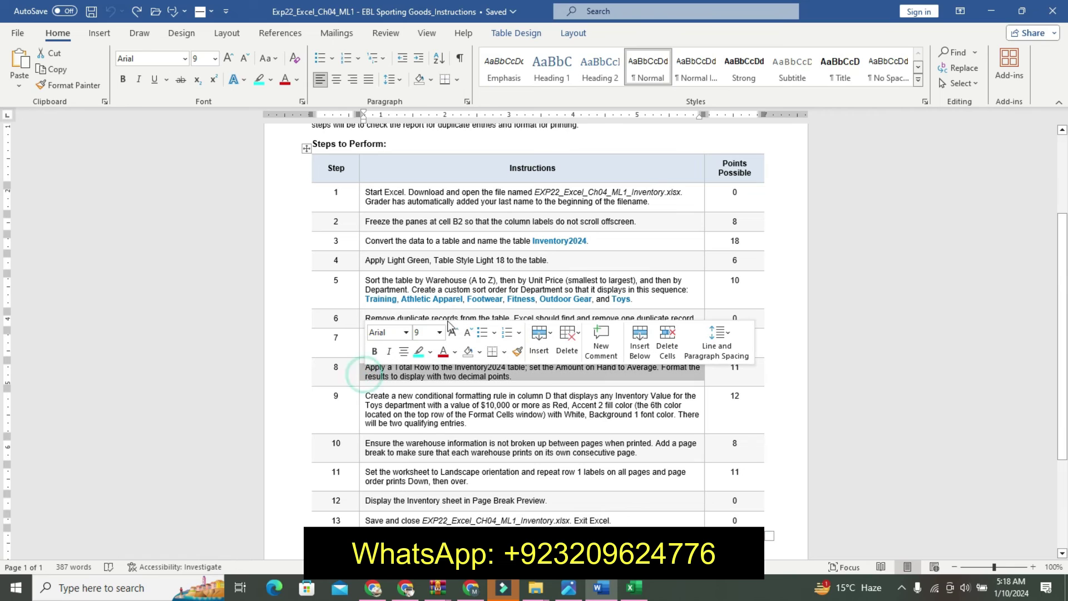
pyautogui.click(452, 332)
pyautogui.click(452, 332)
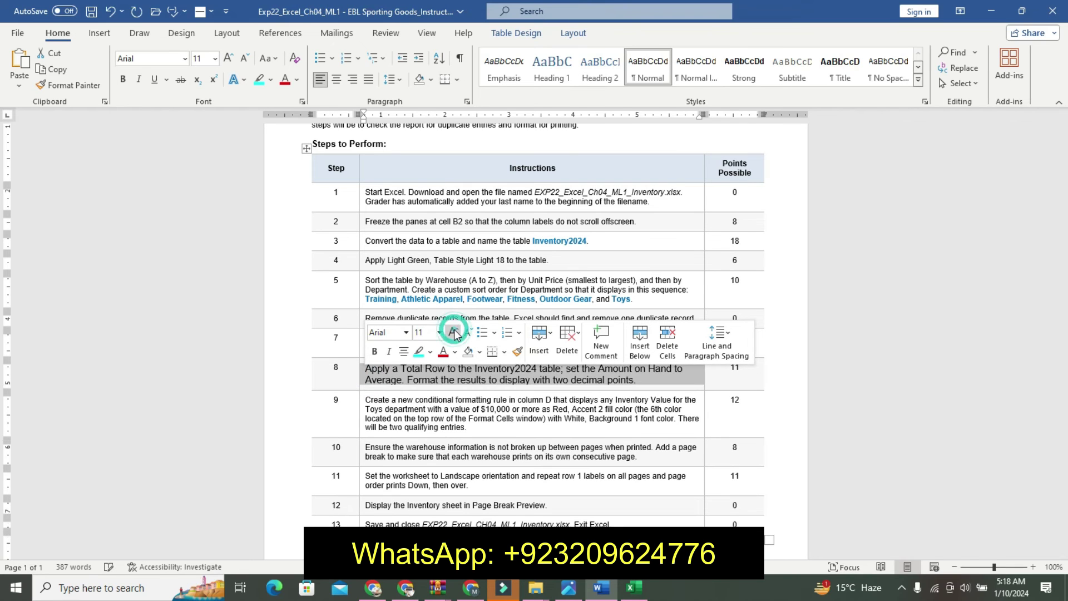
pyautogui.click(375, 351)
pyautogui.click(418, 352)
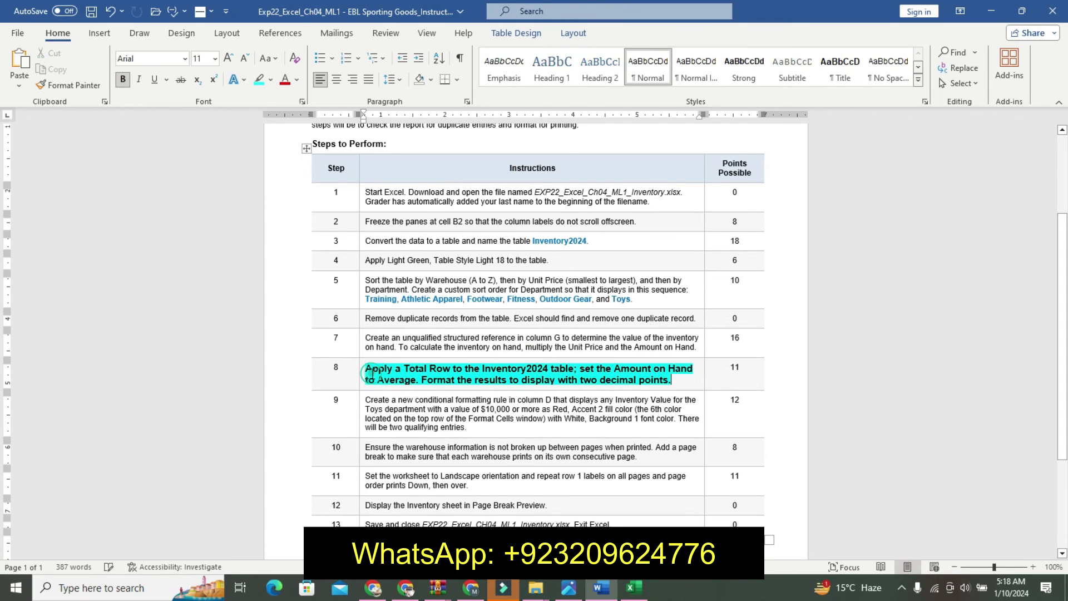
pyautogui.moveTo(371, 373)
pyautogui.mouseDown()
pyautogui.moveTo(591, 406)
pyautogui.moveTo(644, 378)
pyautogui.mouseUp()
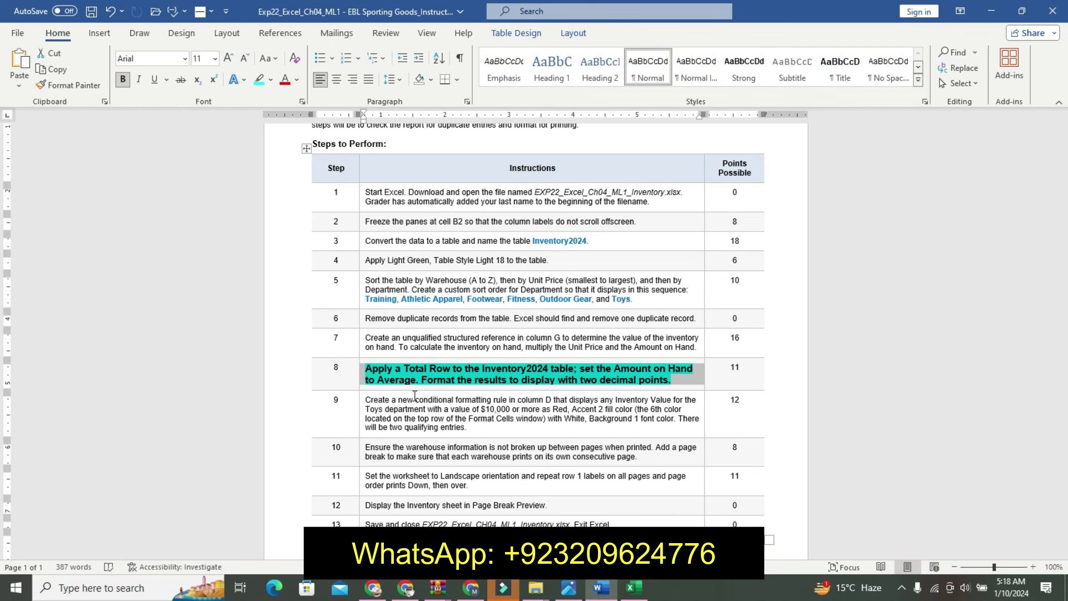
# Turn on the Total Row for the Inventory2024 table
pyautogui.click(635, 588)
pyautogui.click(382, 69)
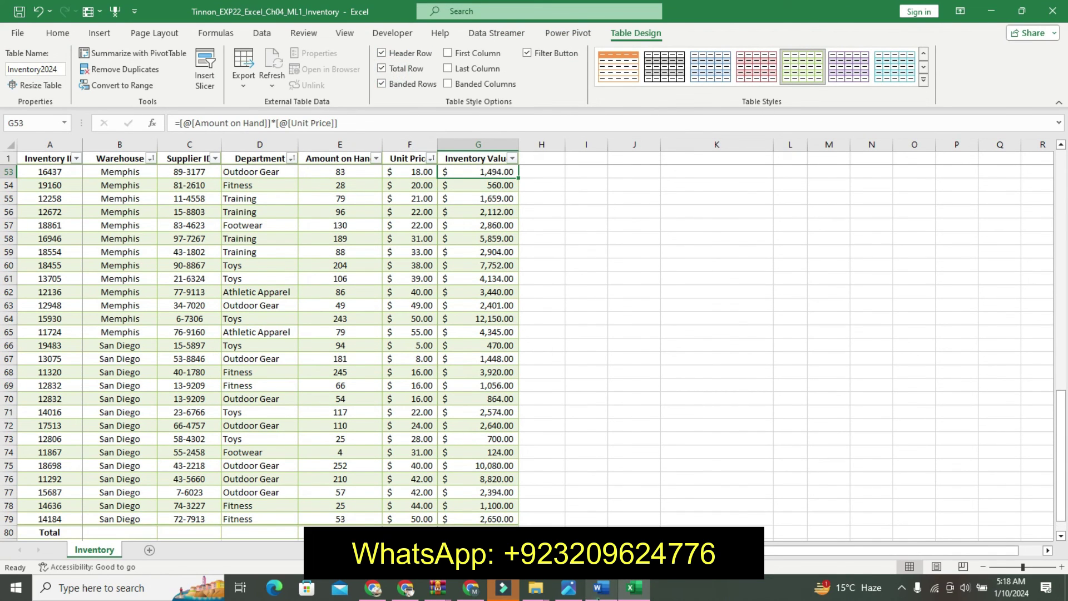
pyautogui.click(601, 588)
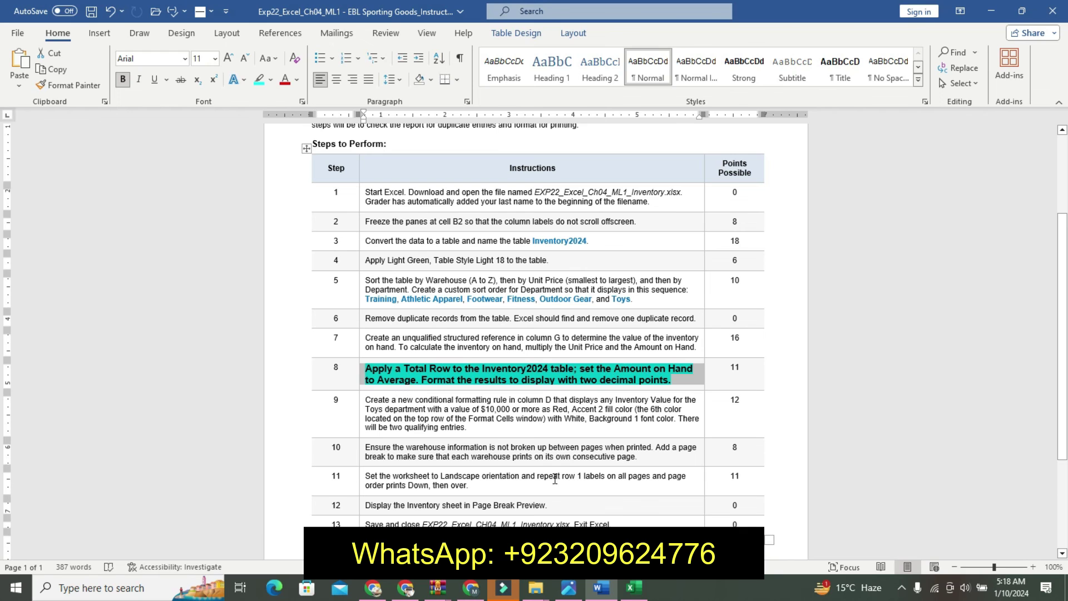
pyautogui.click(634, 590)
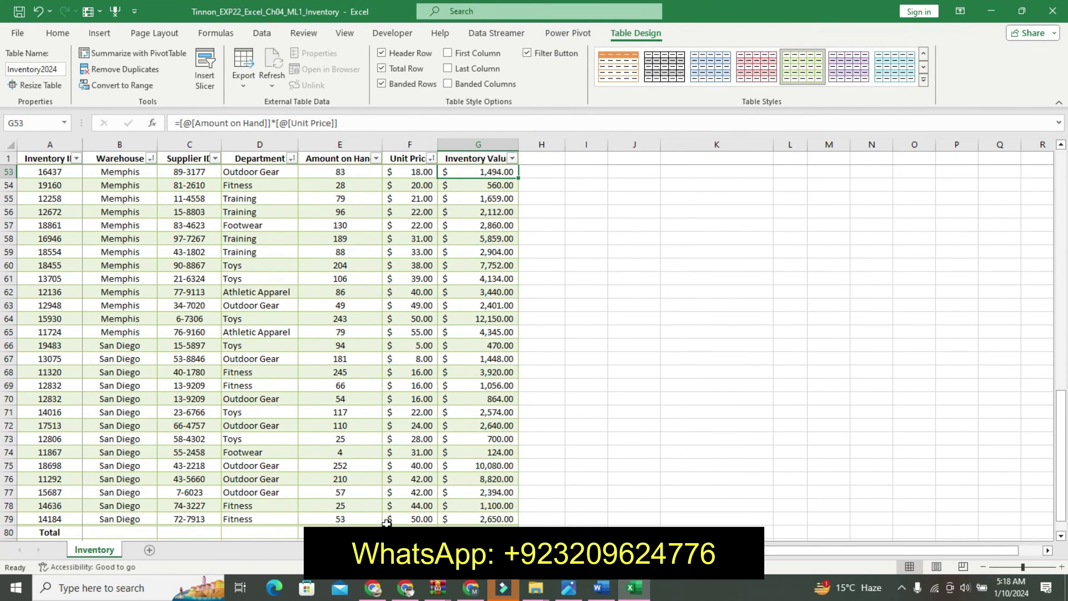
# Set the Amount on Hand total in E80 to Average, shown in Number format
pyautogui.click(356, 532)
pyautogui.click(378, 532)
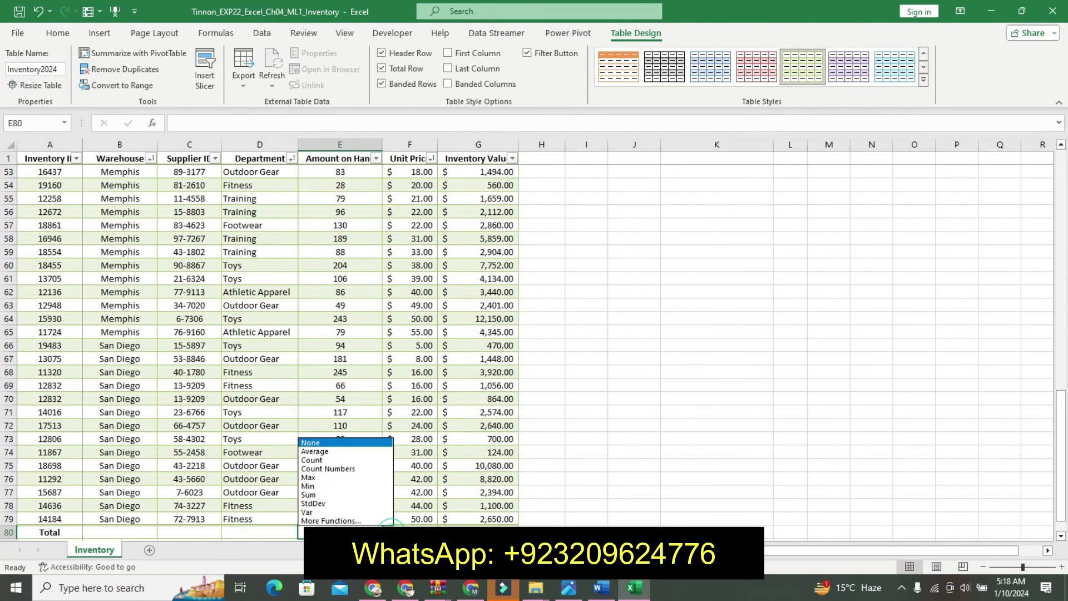
pyautogui.click(357, 451)
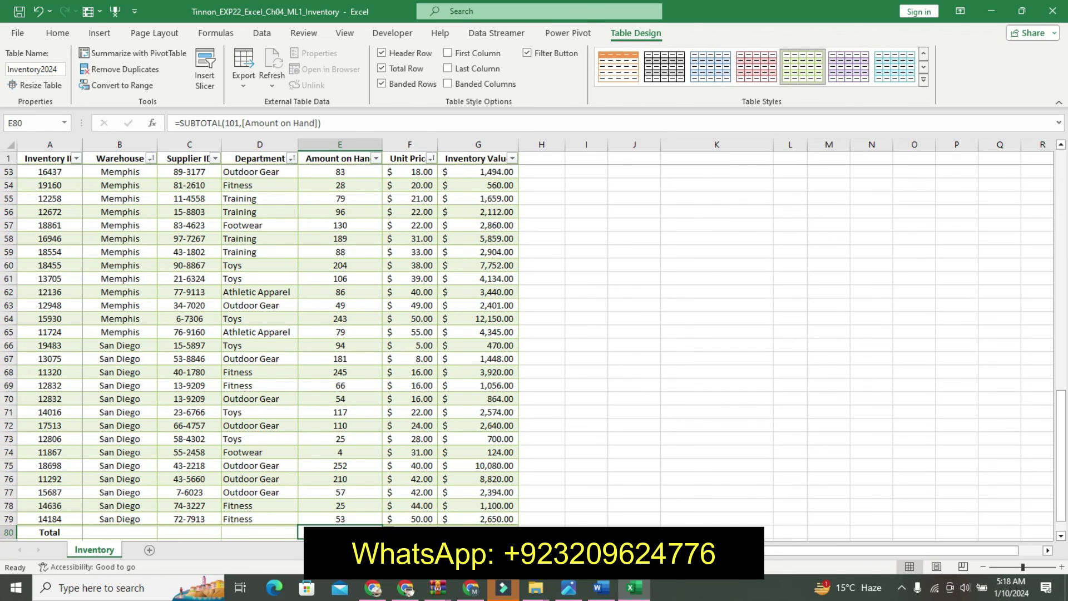
pyautogui.click(601, 588)
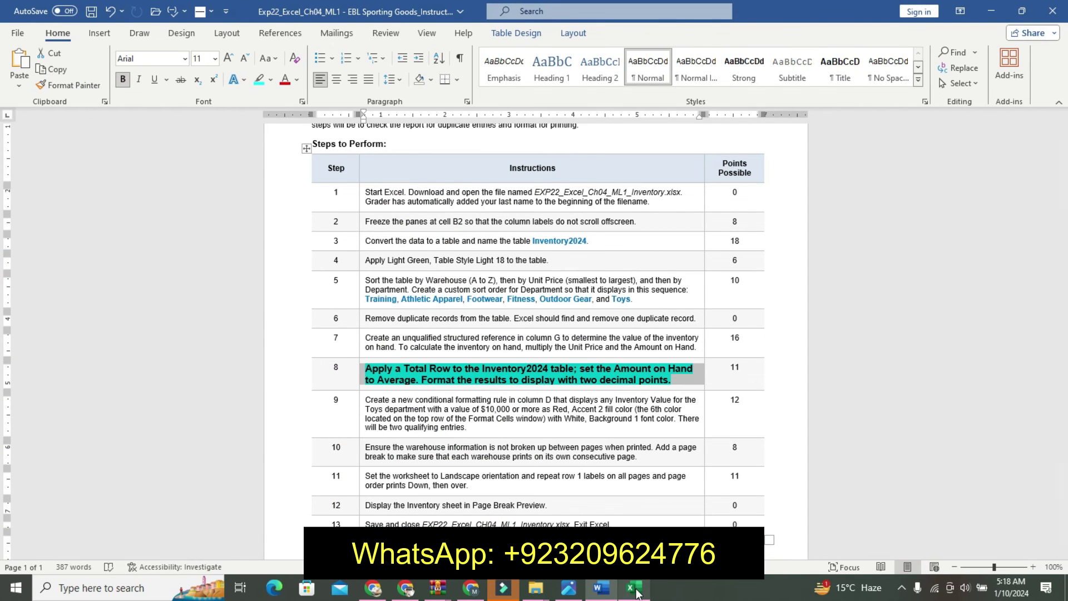
pyautogui.hotkey('alt', 'Tab')
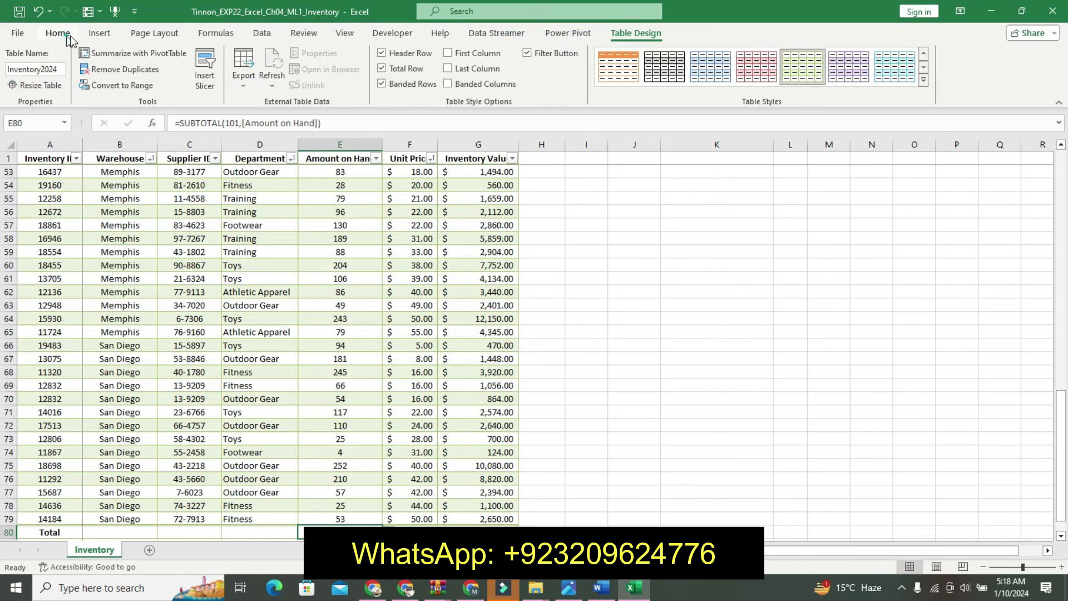
pyautogui.click(545, 79)
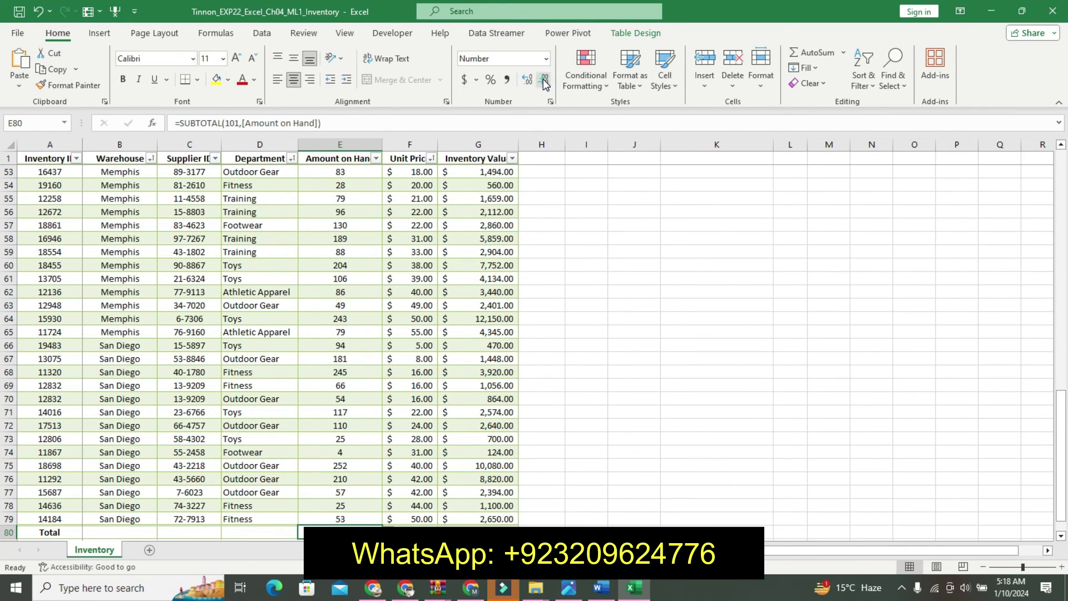
pyautogui.click(638, 321)
pyautogui.moveTo(1063, 431); pyautogui.dragTo(1063, 162)
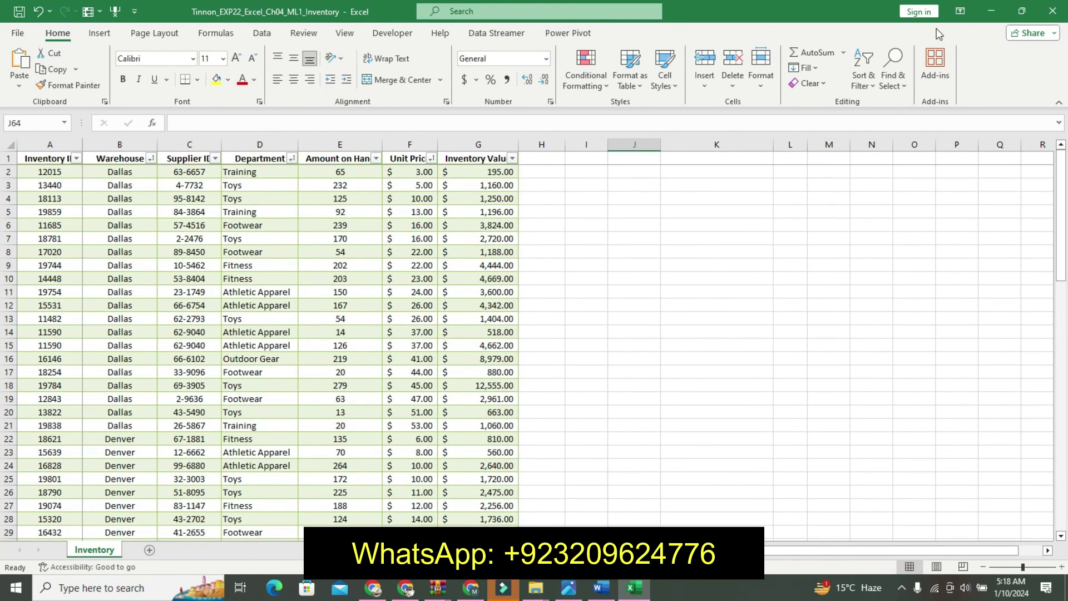
pyautogui.click(715, 346)
# Undo step 8's emphasis in Word and return to the Excel inventory workbook
pyautogui.hotkey('alt', 'Tab')
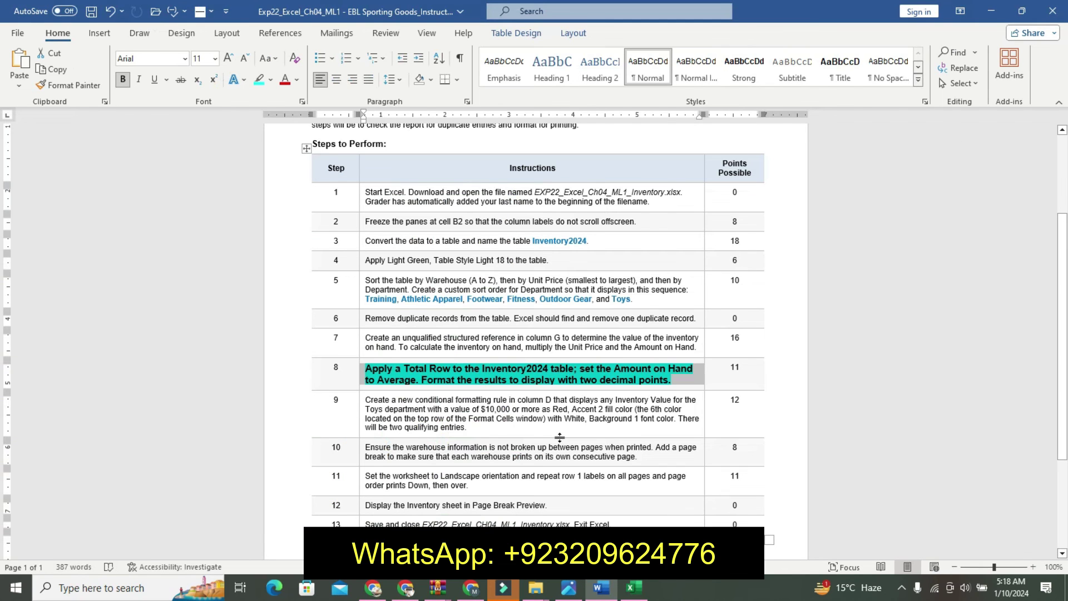
pyautogui.hotkey('ctrl', 'z')
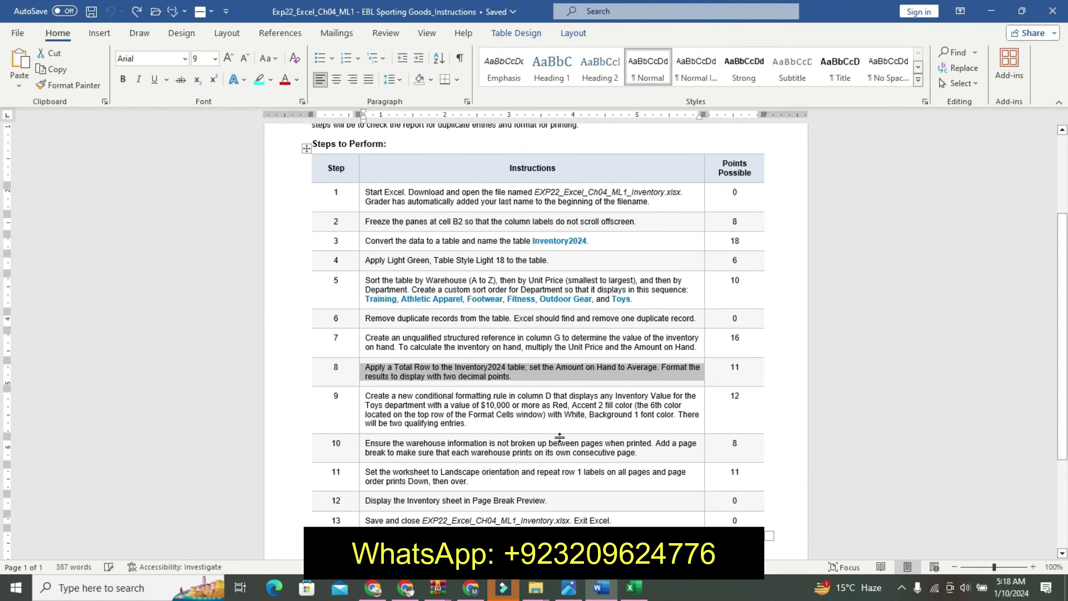
pyautogui.scroll(4, 866, 385)
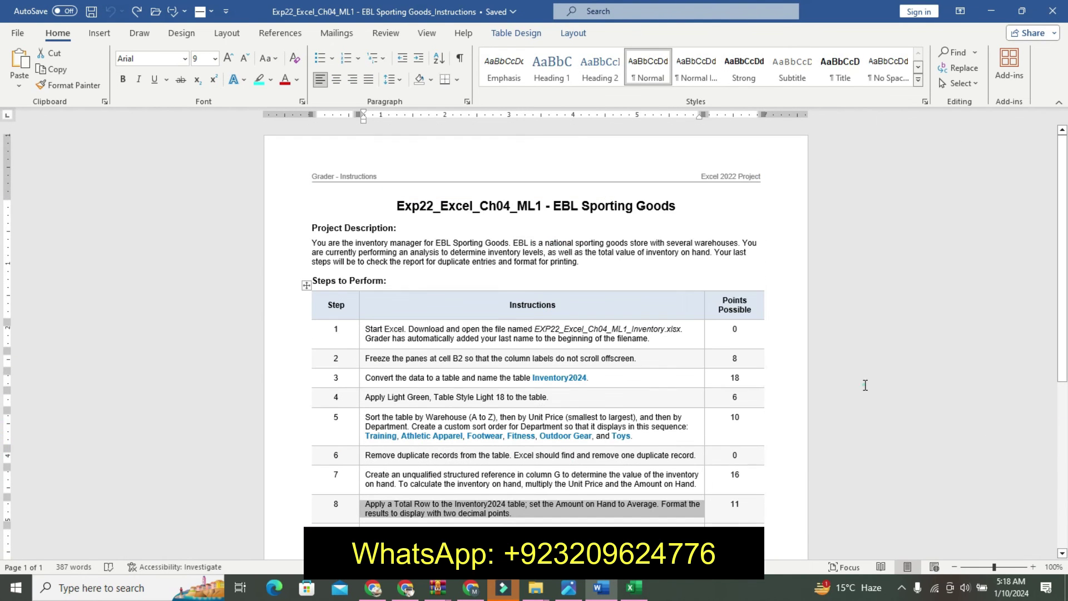
pyautogui.click(634, 588)
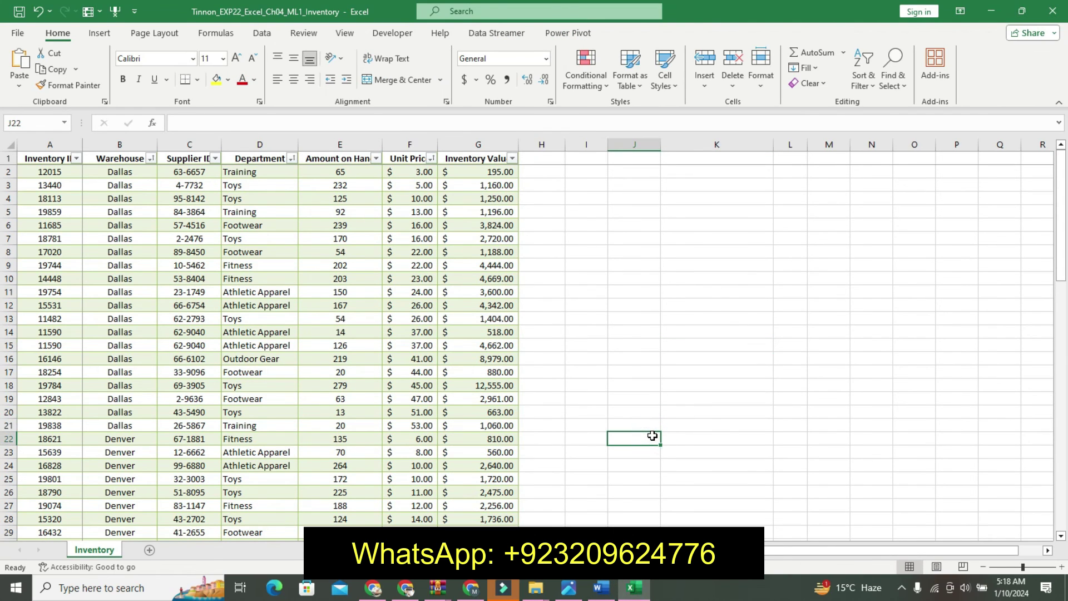